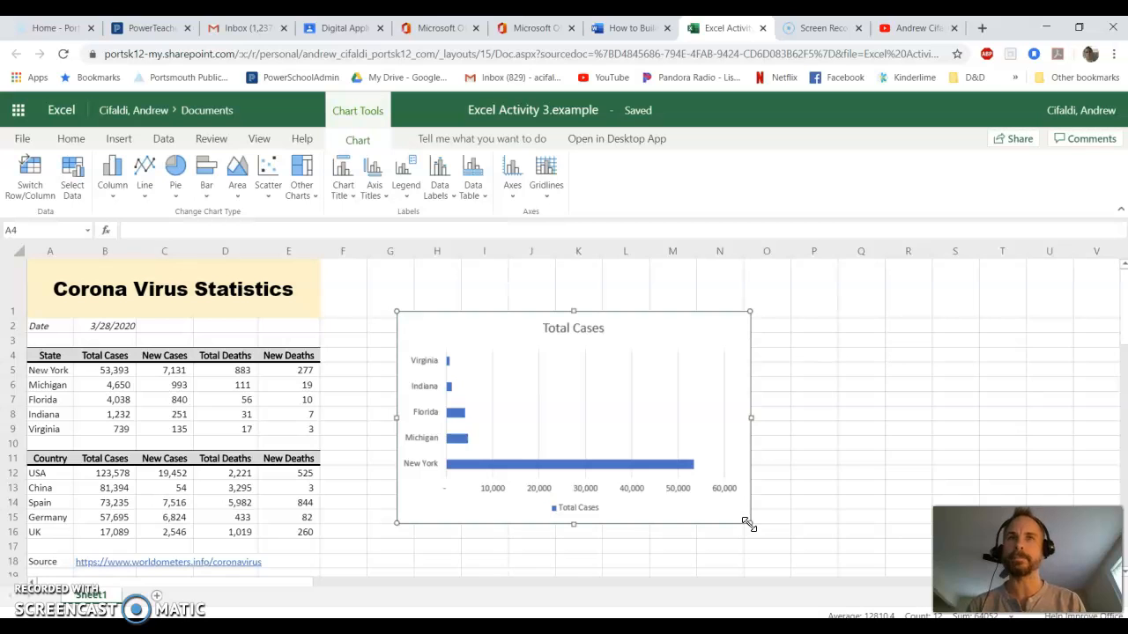
click(723, 521)
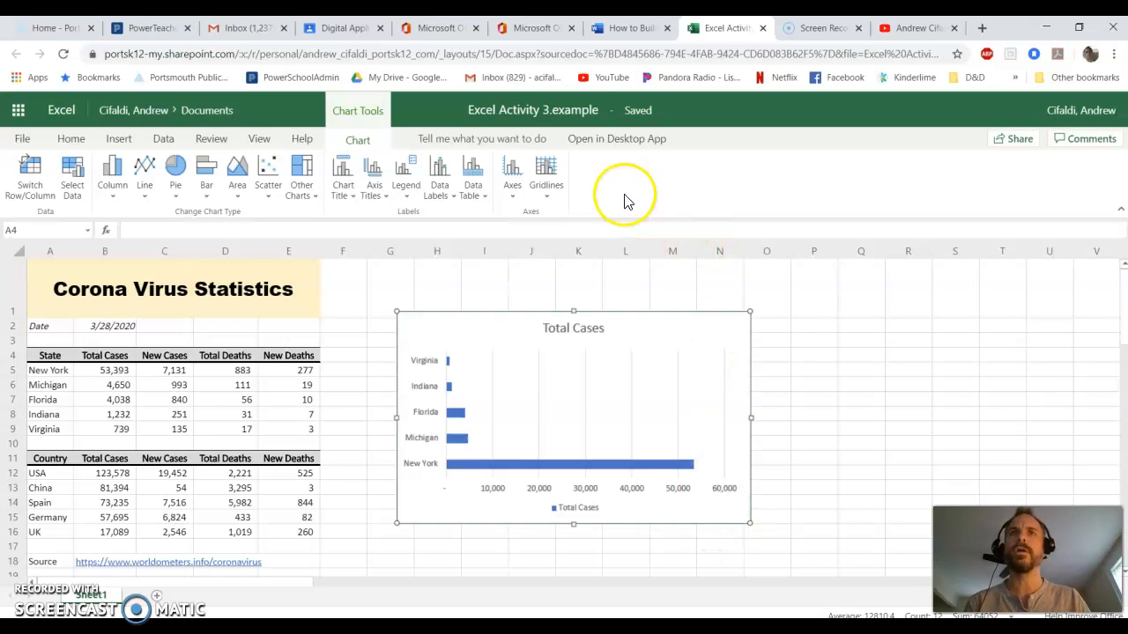
click(546, 110)
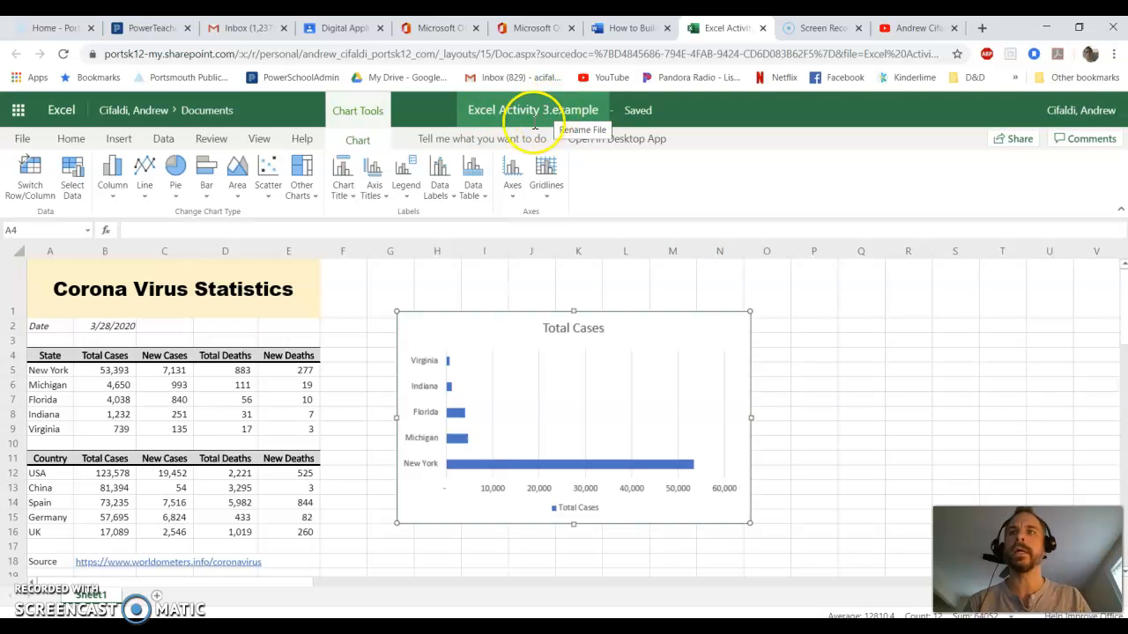
- Highlight the state data table (A4:E9) and the country data table (A11:E16) to review the chart source data
click(49, 358)
drag(50, 361, 272, 433)
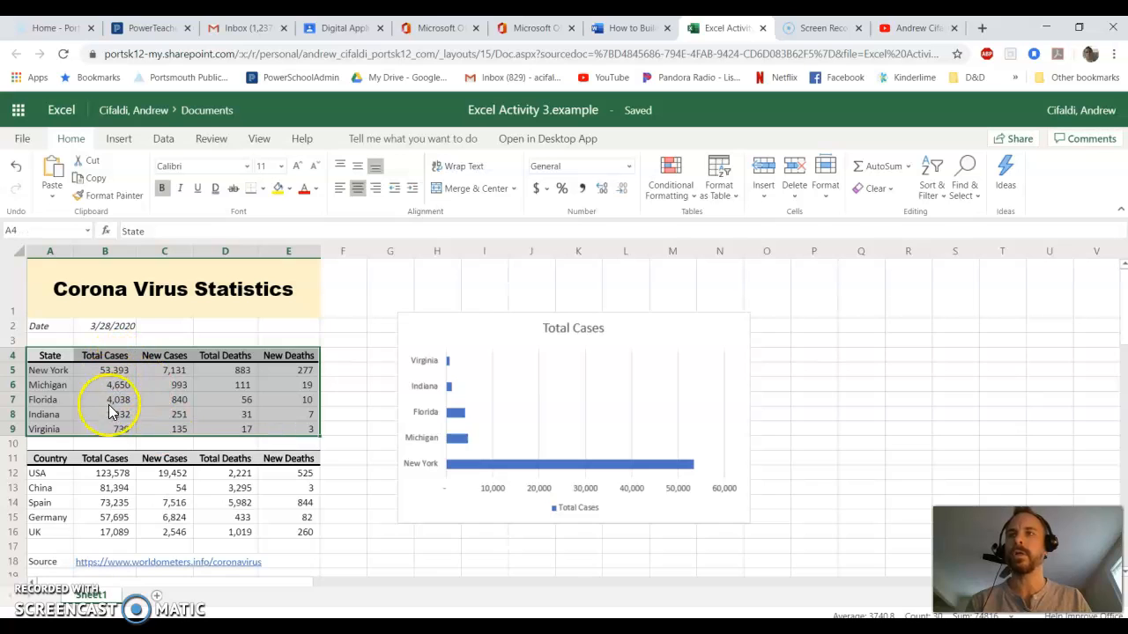
click(105, 459)
drag(74, 458, 286, 526)
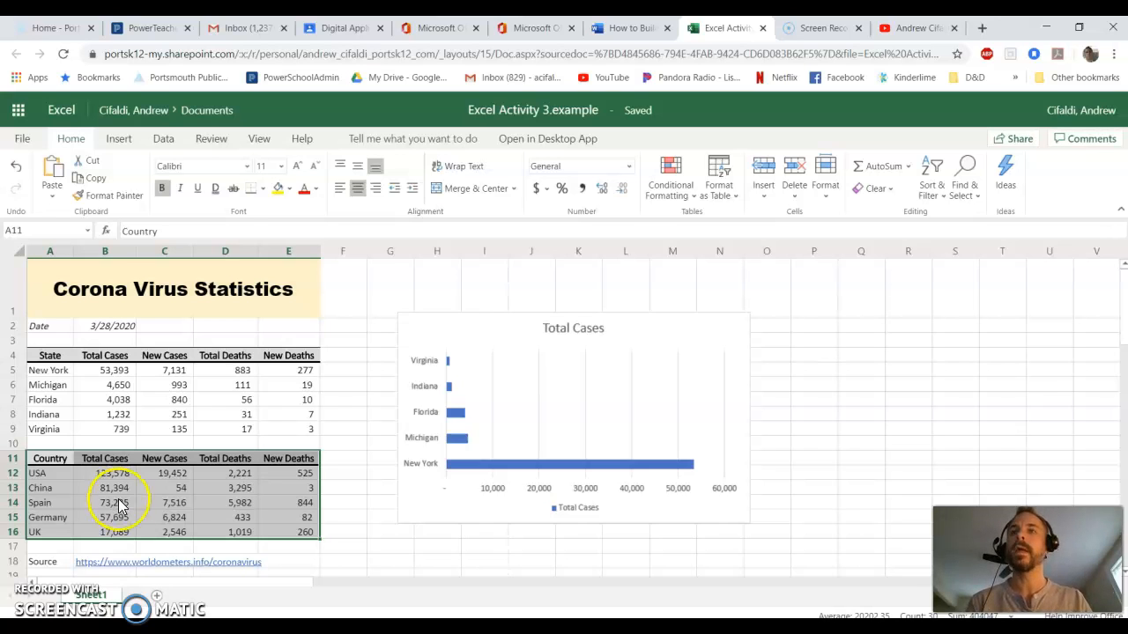
- Try a 2-D pie chart based on the whole state table (A4:E9)
drag(50, 355, 275, 426)
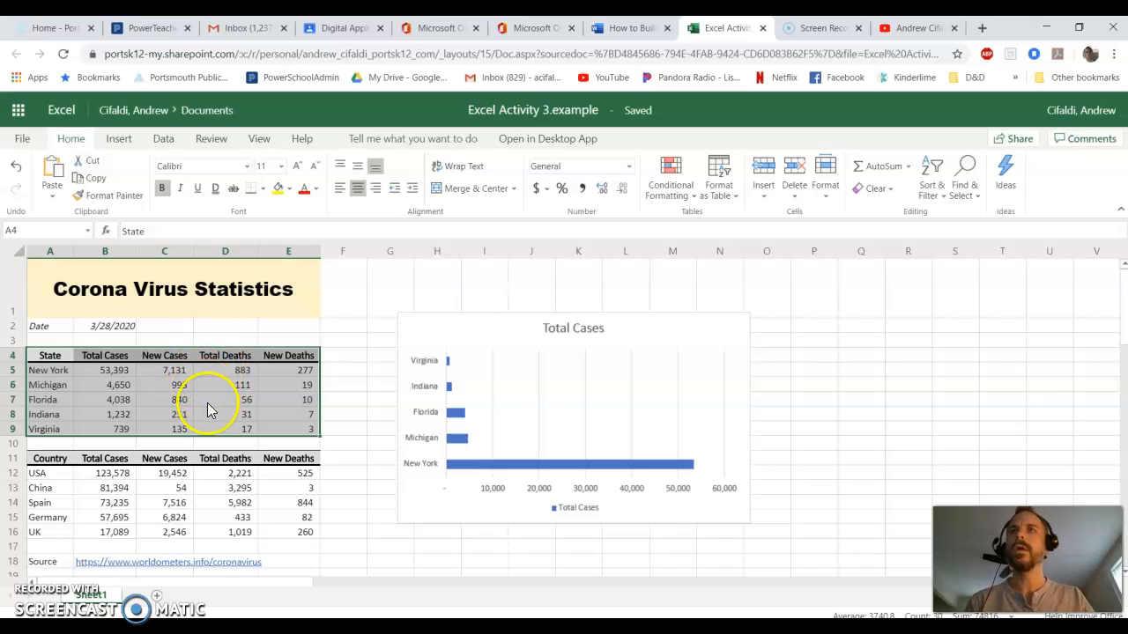
click(120, 139)
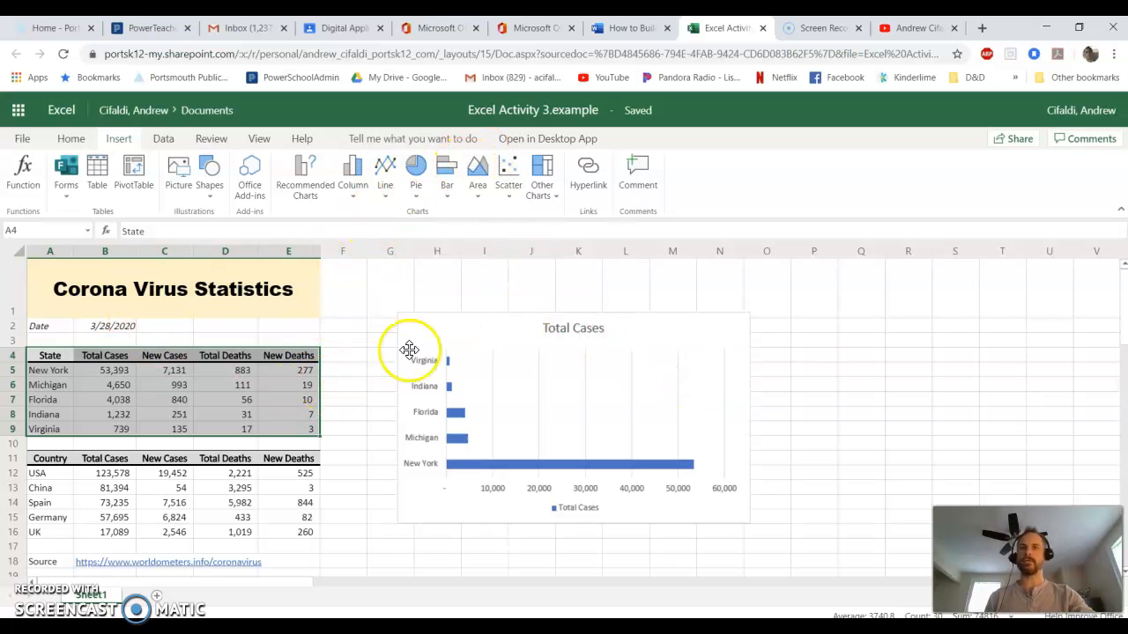
click(417, 173)
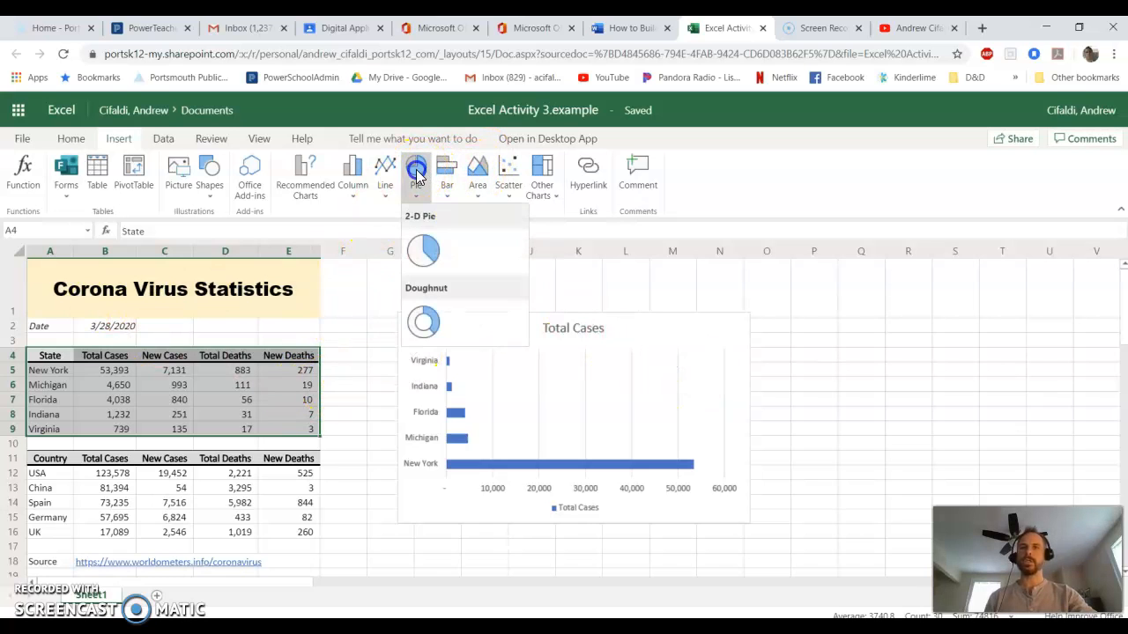
click(443, 254)
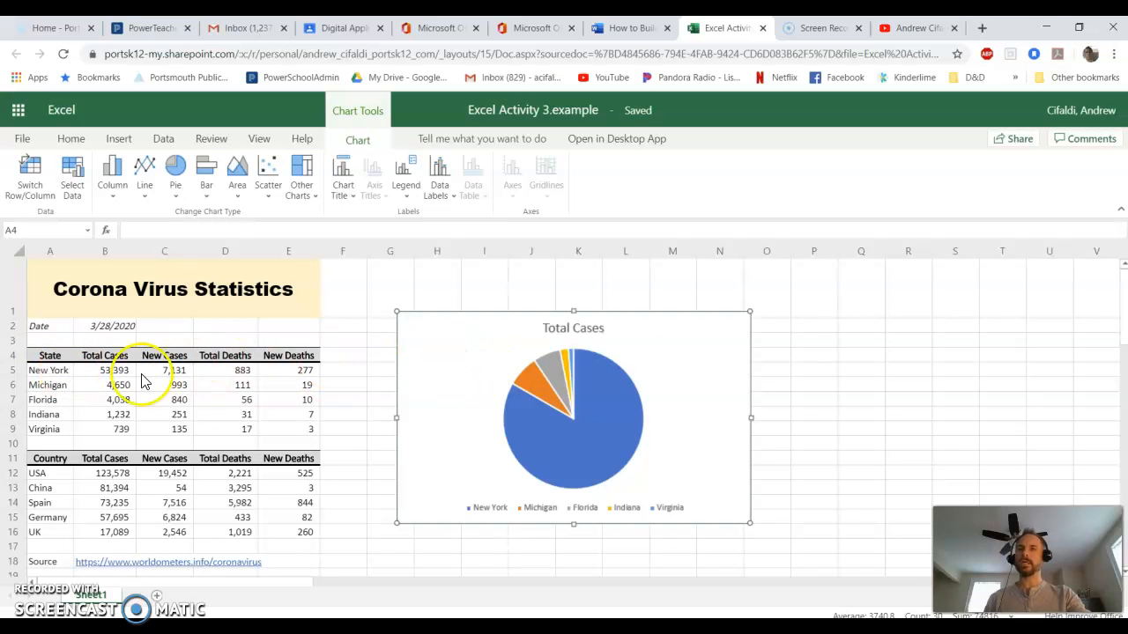
- Highlight the state names and total cases in A5:B9 and undo the pie chart insertion
drag(49, 370, 93, 435)
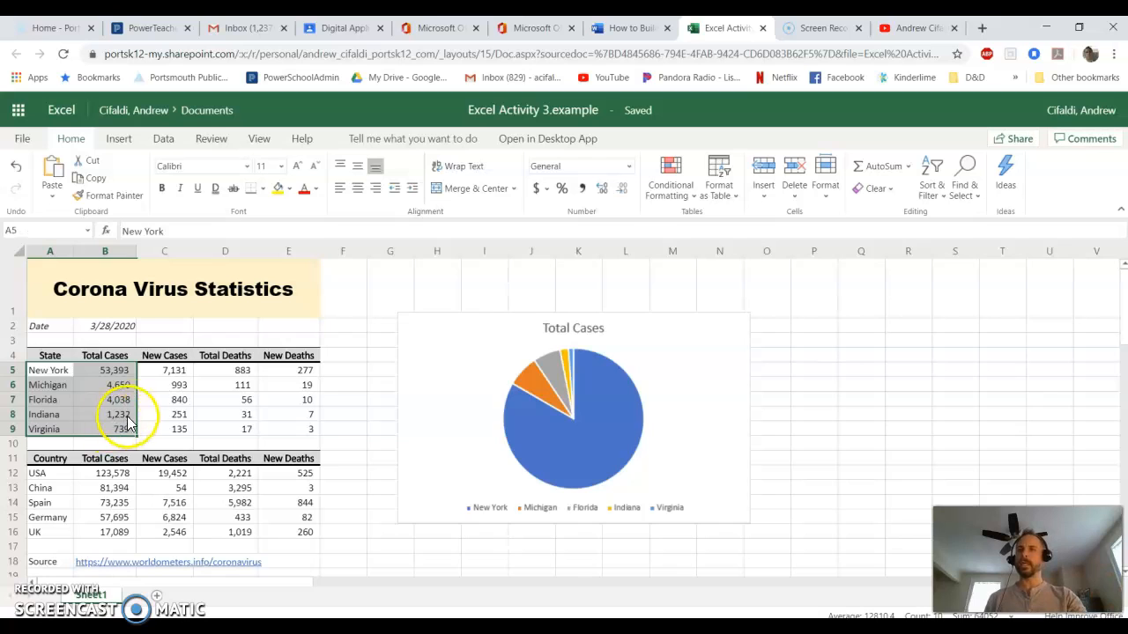
click(417, 365)
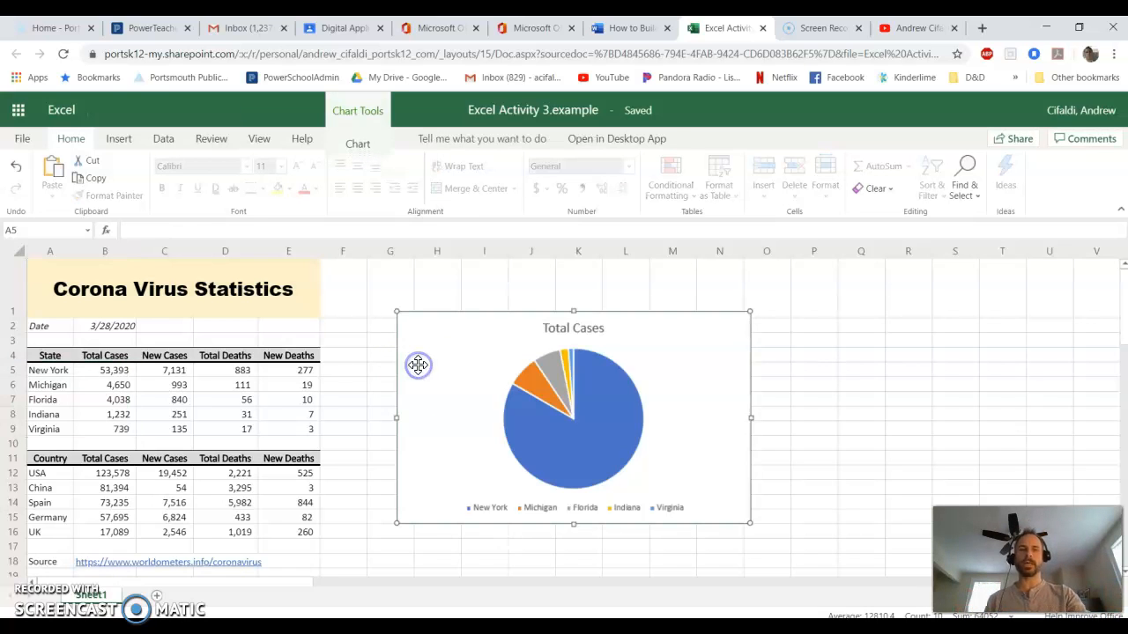
key(ctrl+z)
- Try a 2-D area chart based on the whole state table (A4:E9) and undo its insertion
drag(49, 356, 276, 428)
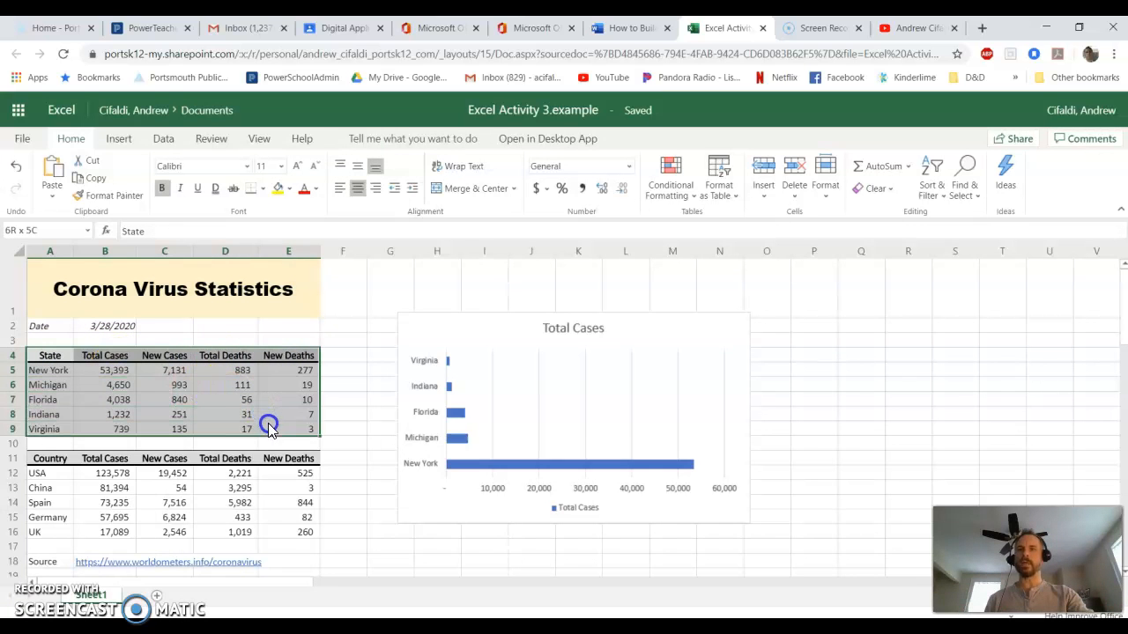
click(122, 138)
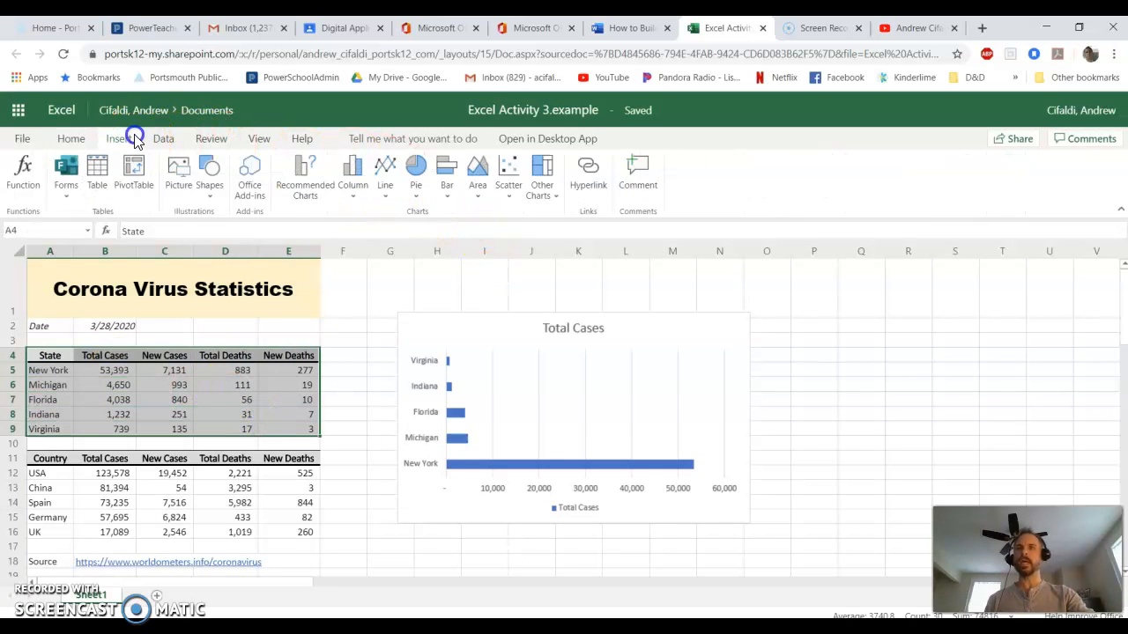
click(160, 138)
click(116, 141)
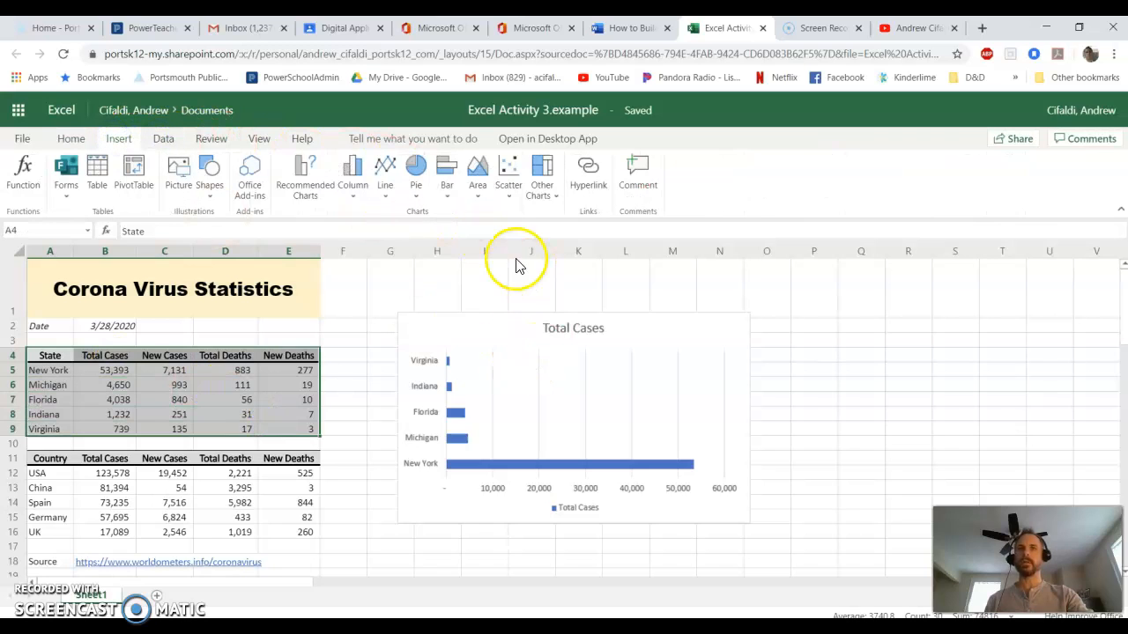
click(478, 173)
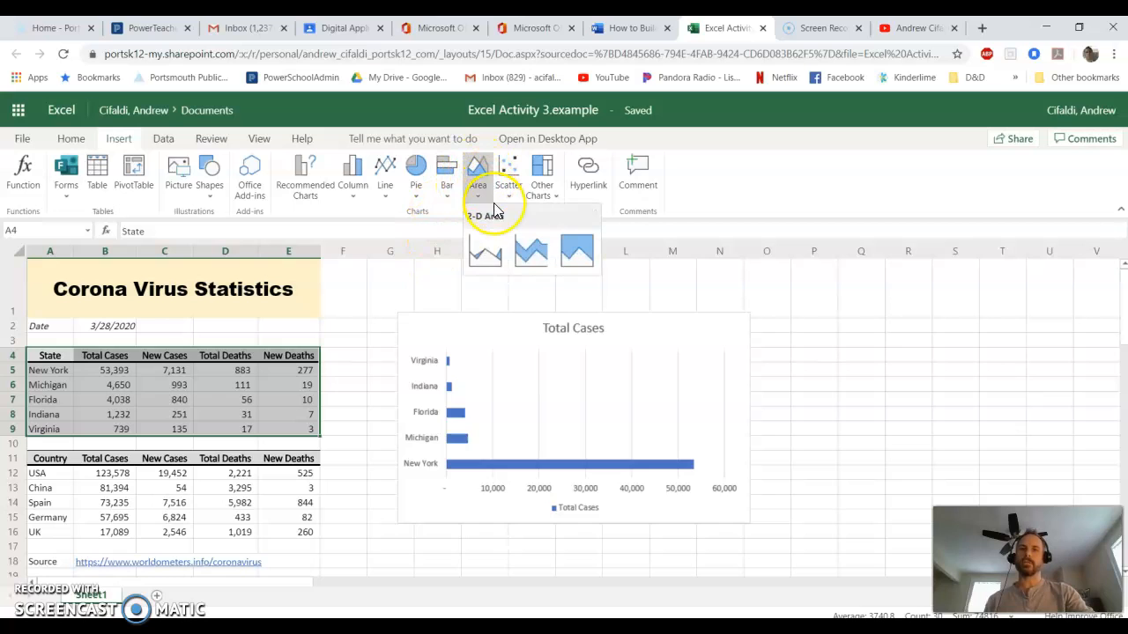
click(491, 253)
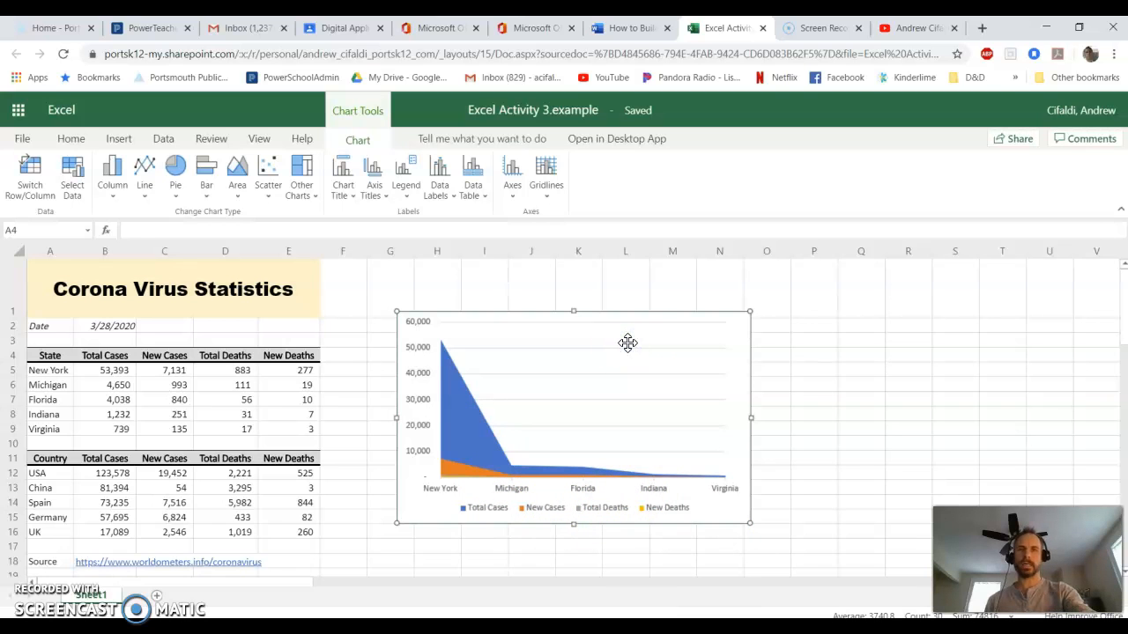
key(ctrl+z)
- Try a 2-D area chart based only on the State and Total Cases columns (A4:B9) and undo its insertion
click(148, 418)
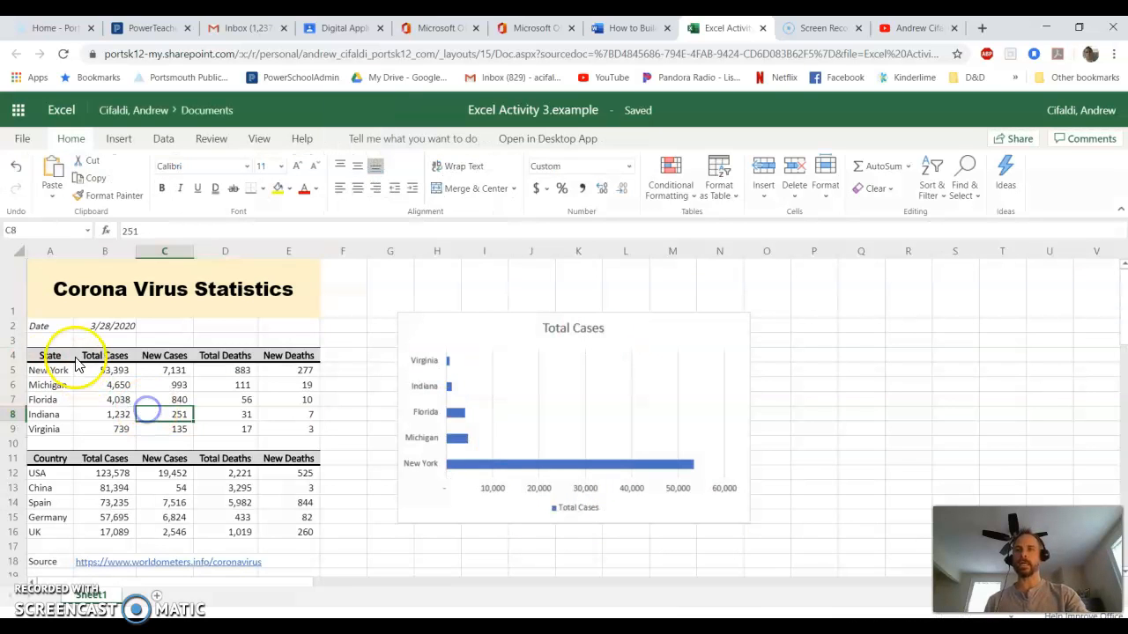
drag(37, 356, 113, 425)
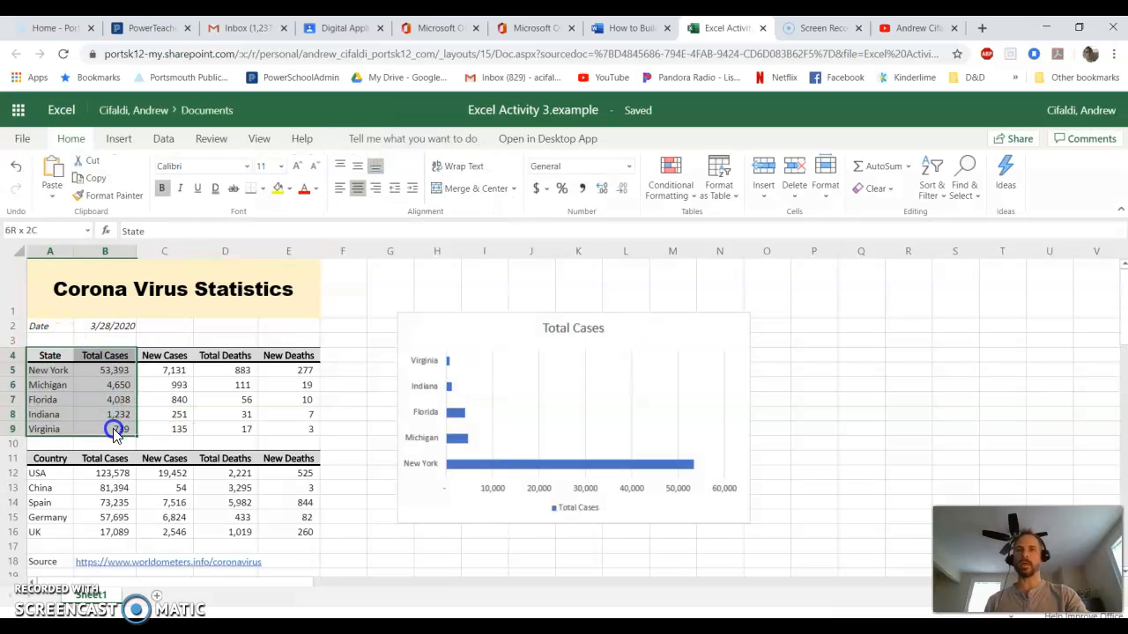
click(123, 139)
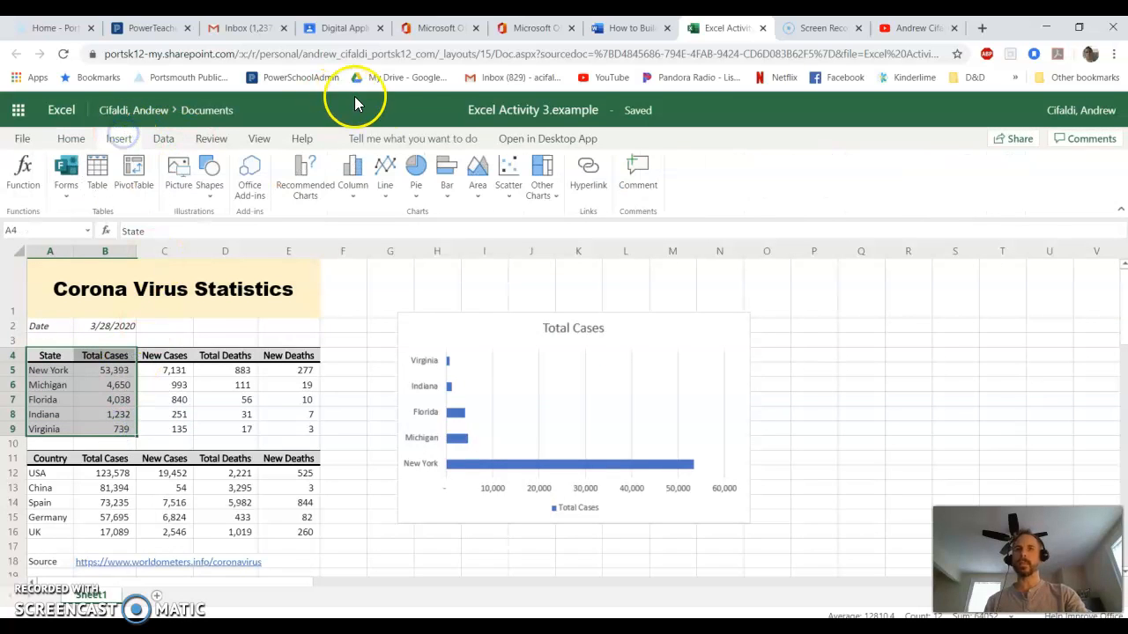
click(475, 170)
click(484, 253)
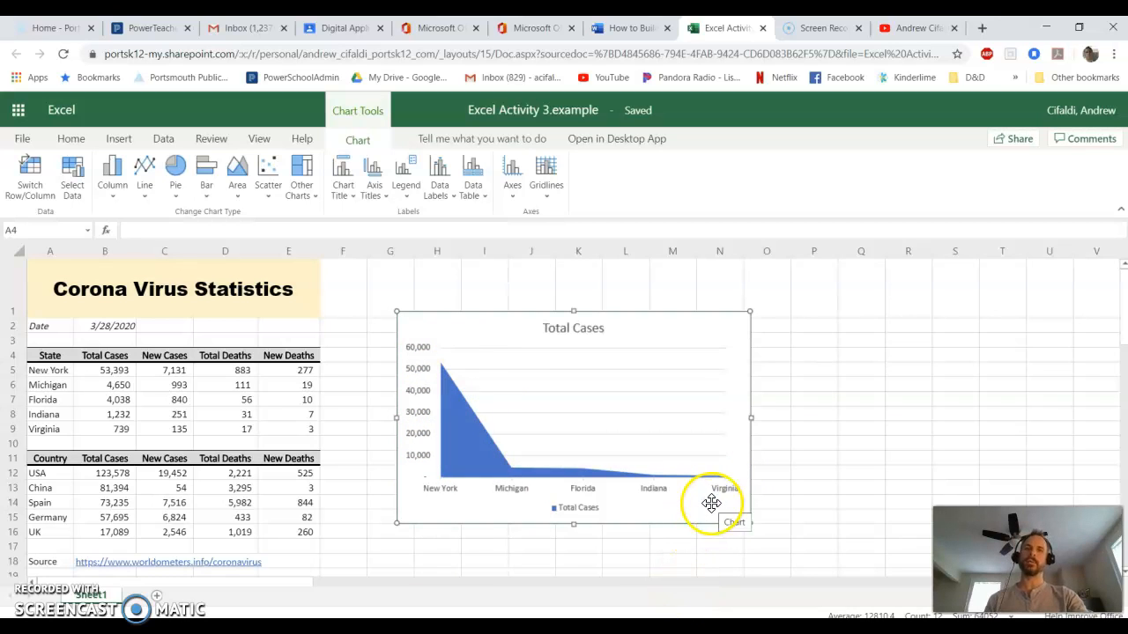
click(489, 325)
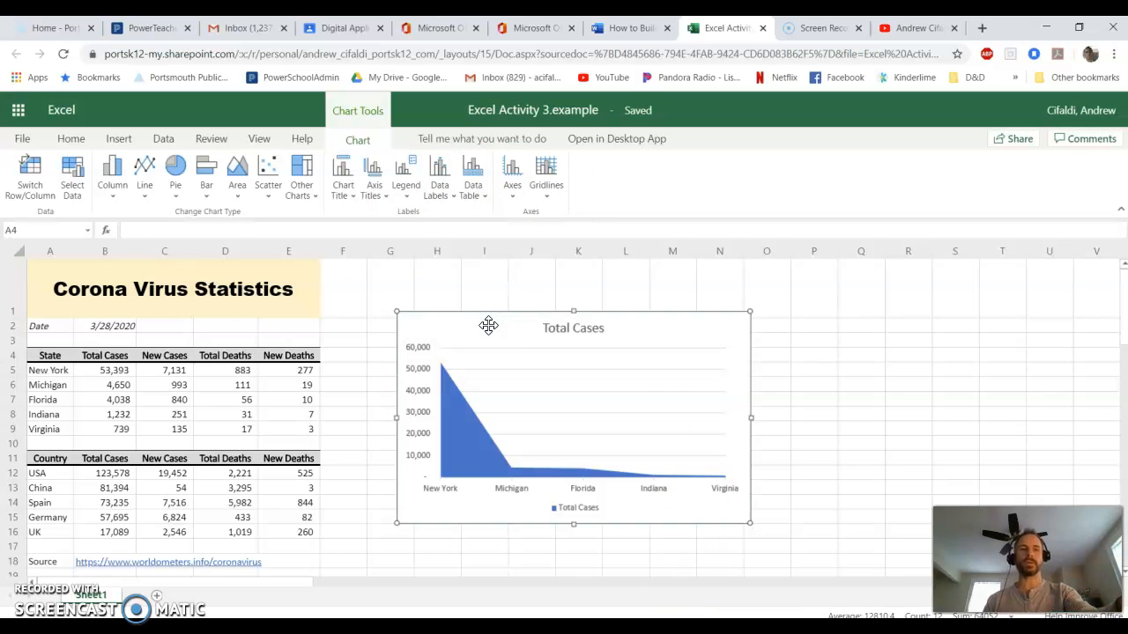
key(ctrl+z)
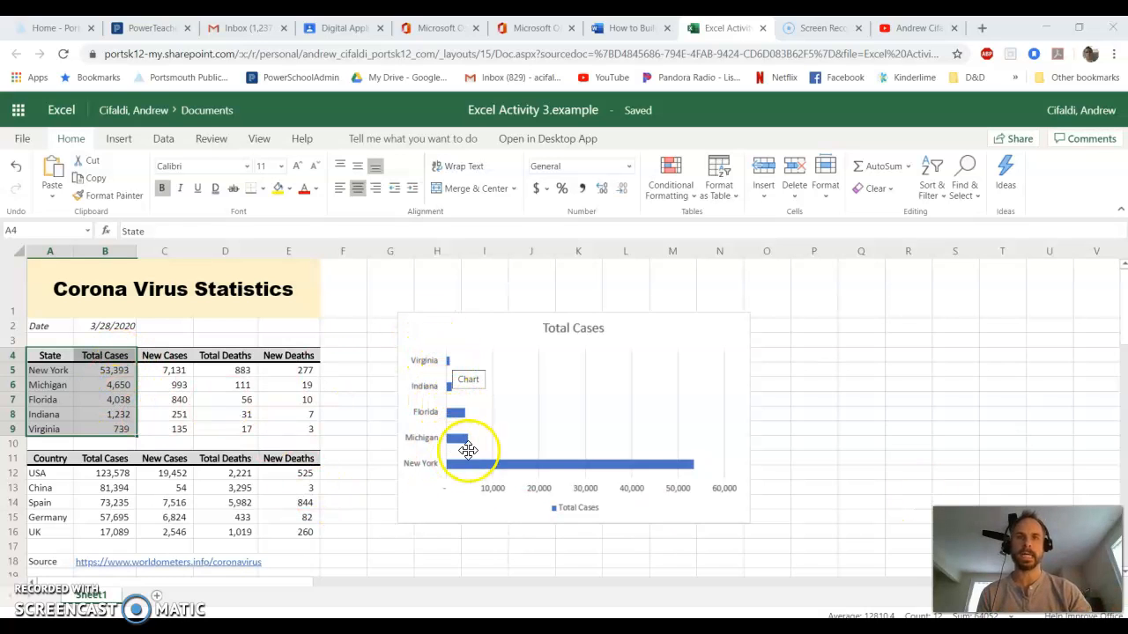
- Move the Total Cases bar chart closer to the data tables and slightly lower on the sheet
click(699, 464)
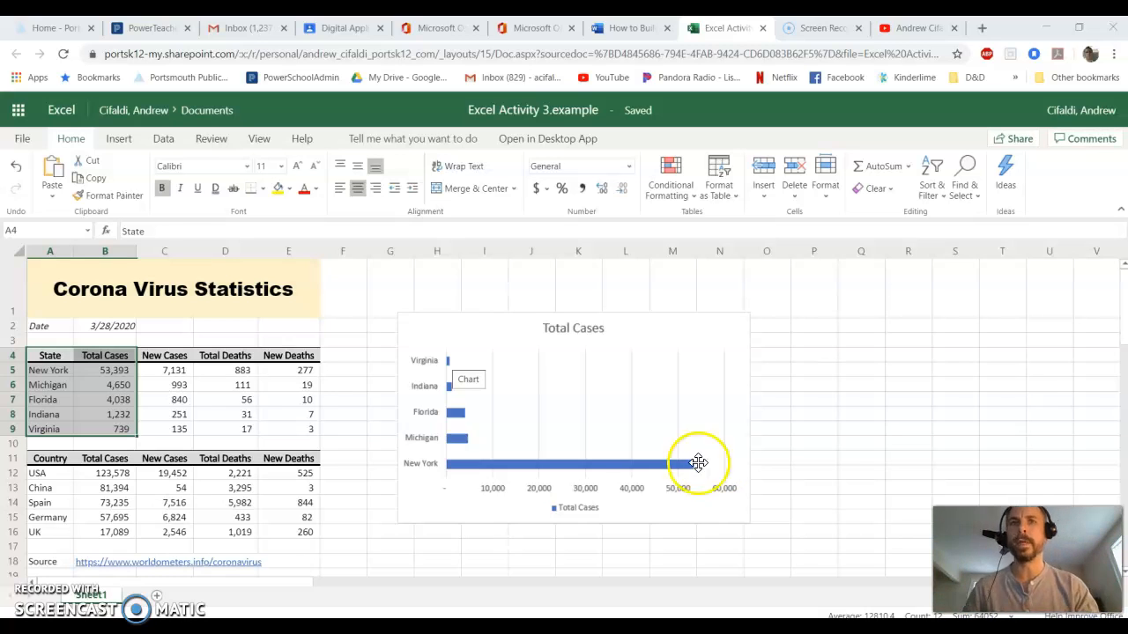
click(489, 335)
drag(487, 333, 450, 349)
- Select the State and Total Cases columns (A4:B9) and display the available 2-D bar chart types
drag(57, 362, 115, 430)
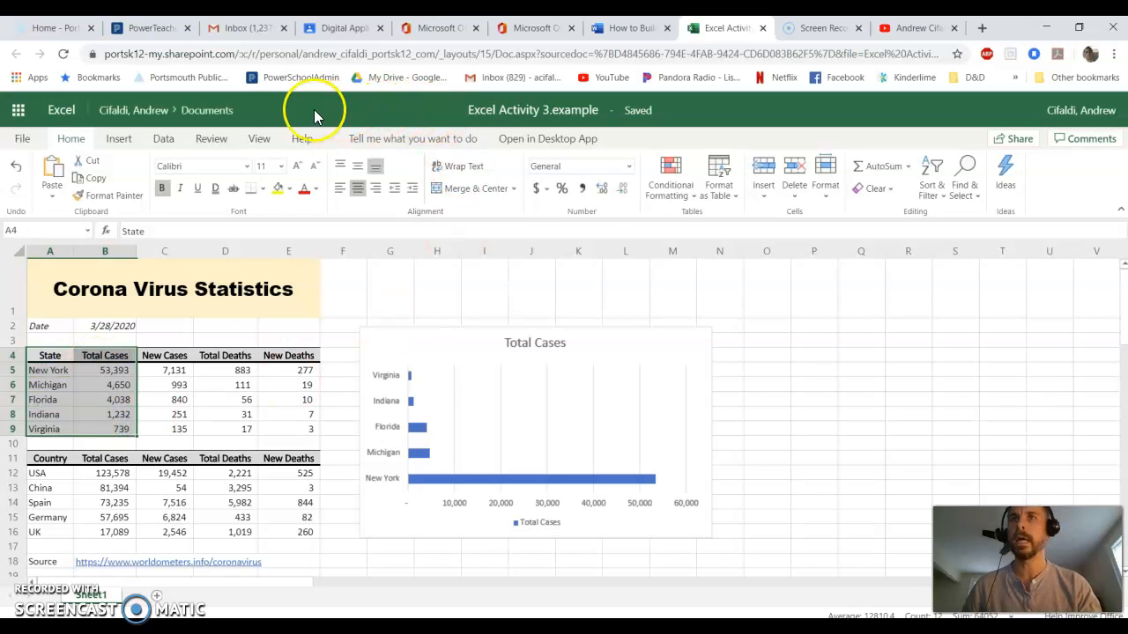
click(165, 139)
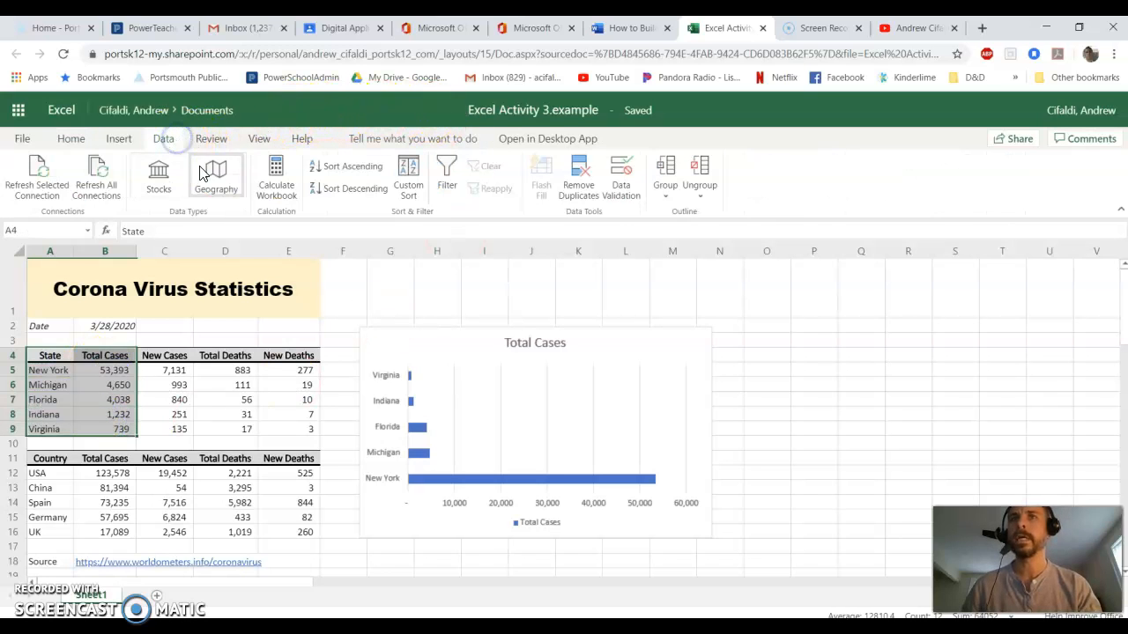
click(148, 146)
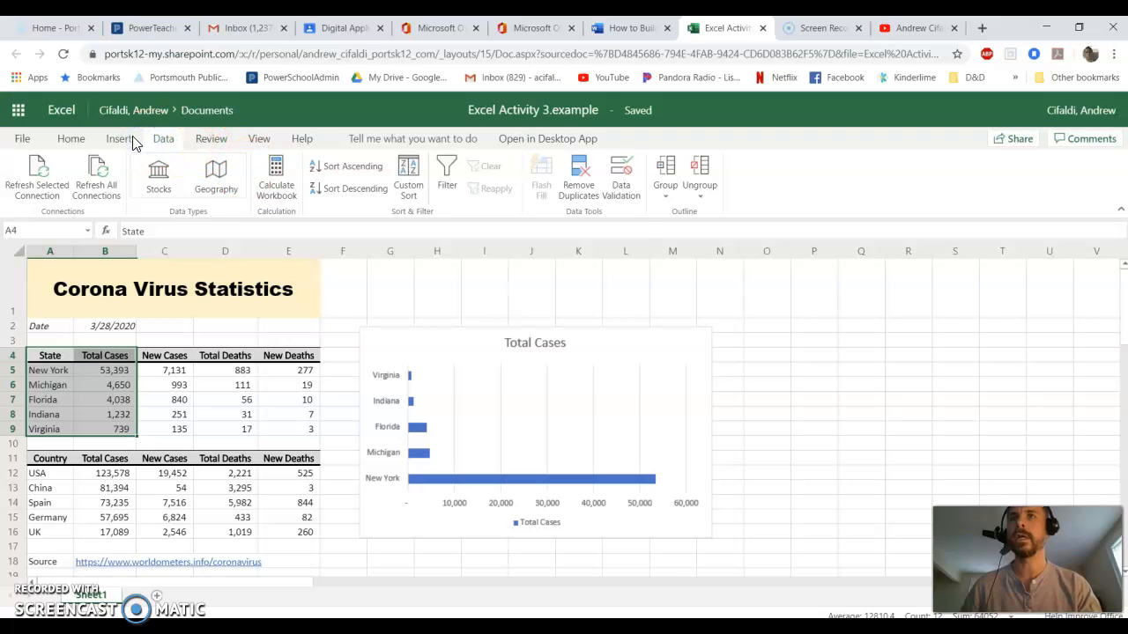
click(132, 142)
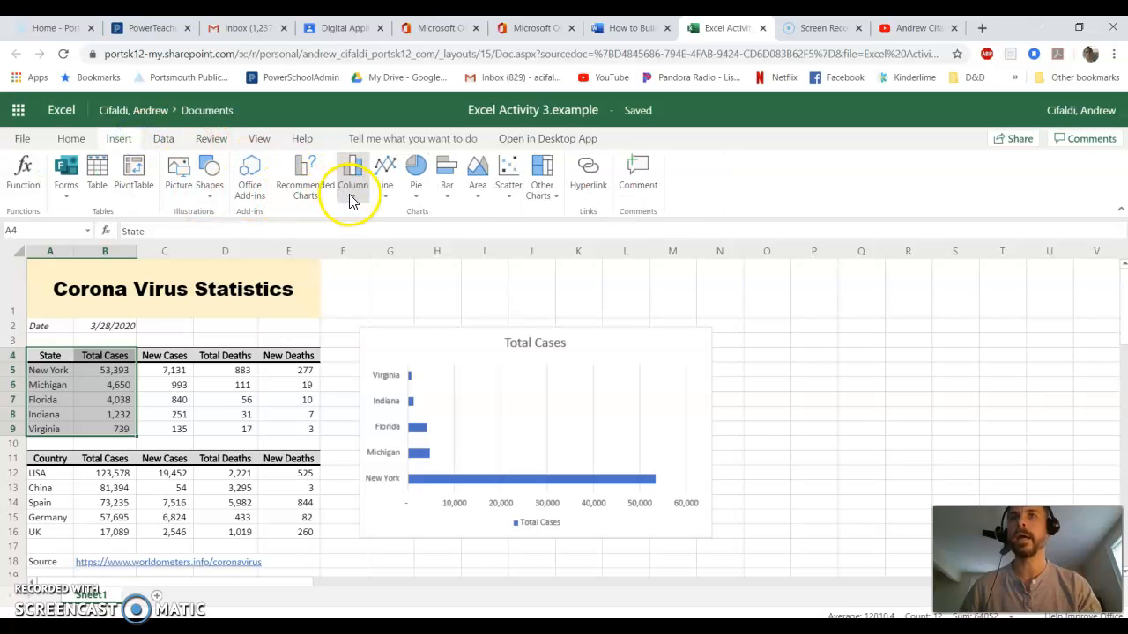
click(450, 198)
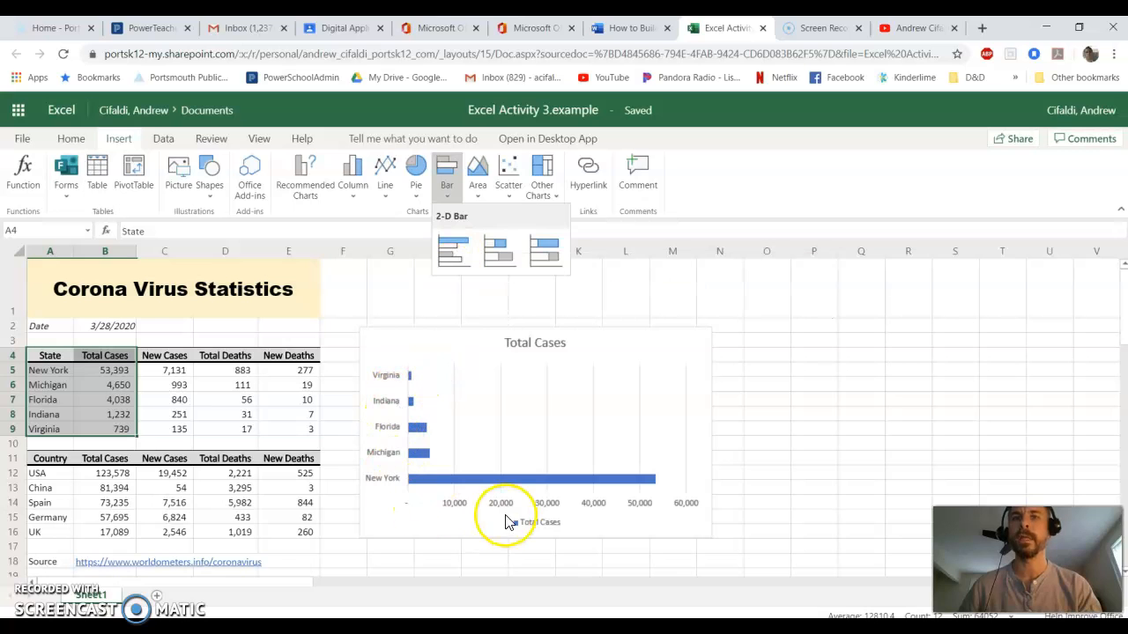
- Nudge the Total Cases bar chart slightly up and to the right, level with the date row
click(655, 415)
mouse_move(612, 329)
mouse_down()
mouse_move(637, 330)
mouse_move(611, 325)
mouse_up()
click(427, 381)
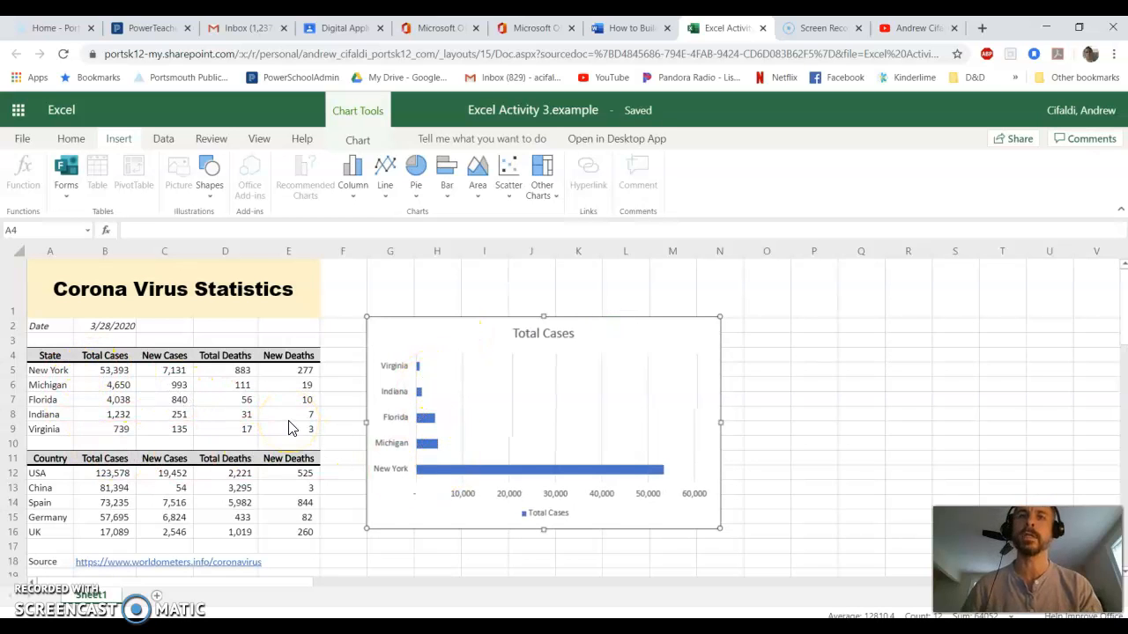
click(461, 403)
click(510, 503)
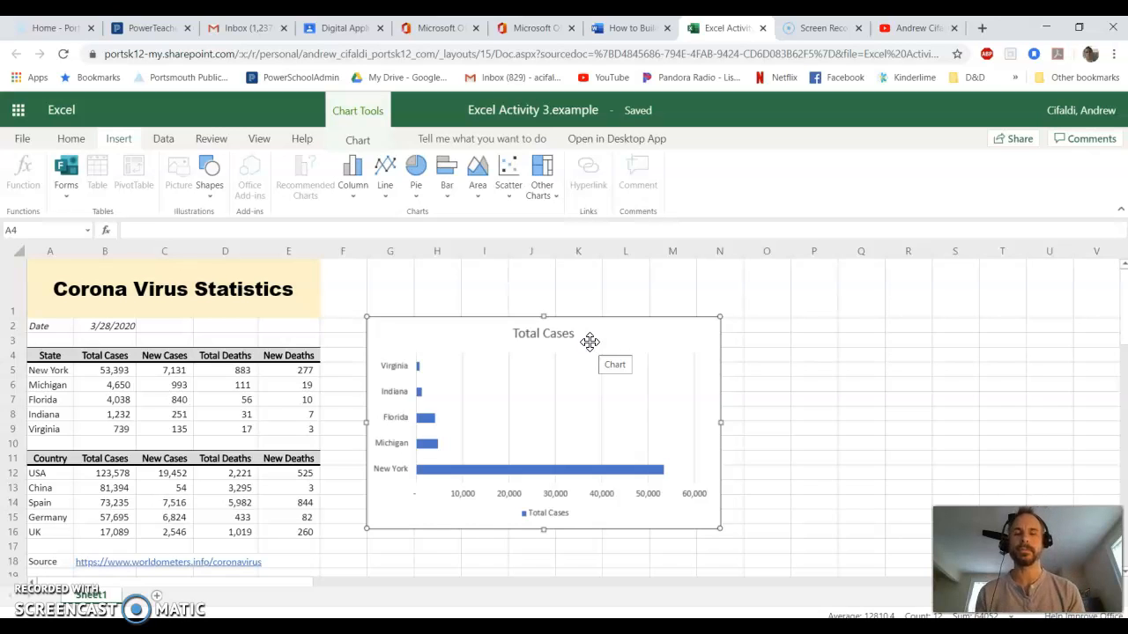
drag(590, 342, 380, 373)
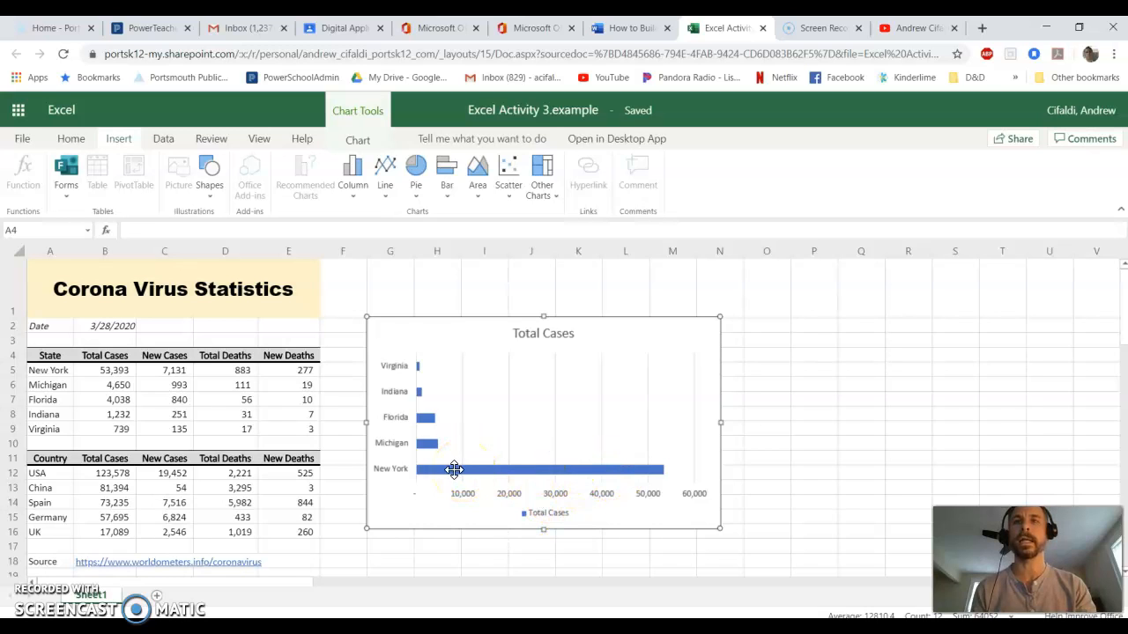
- Try a 2-D clustered bar chart based on the whole state table (A4:E9), undo it, and select the Total Cases chart
drag(32, 355, 314, 434)
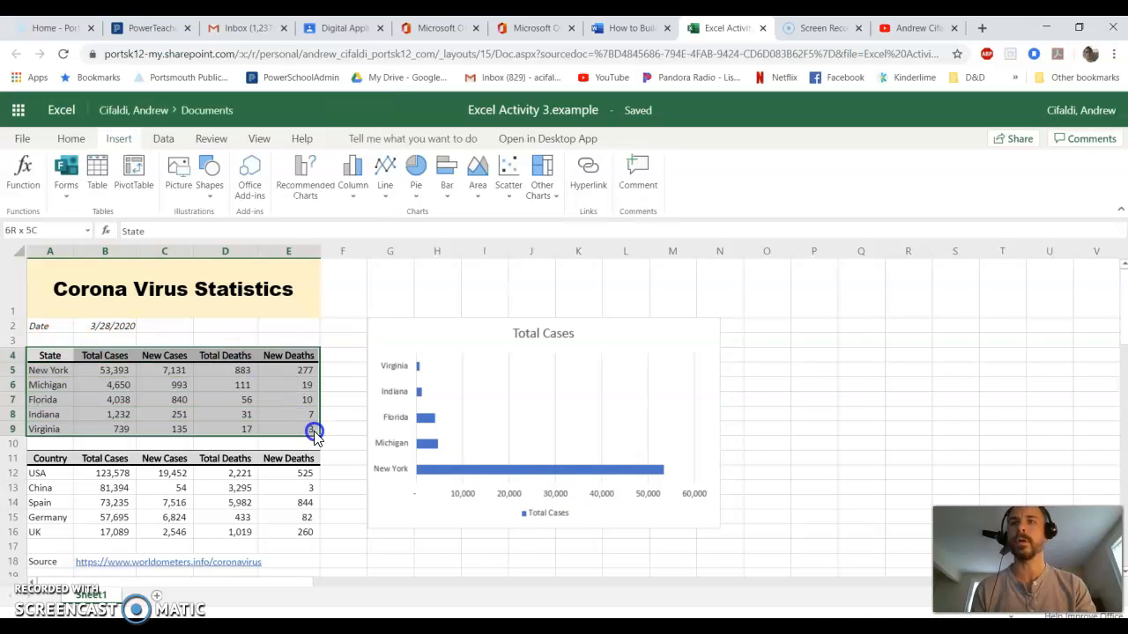
click(447, 181)
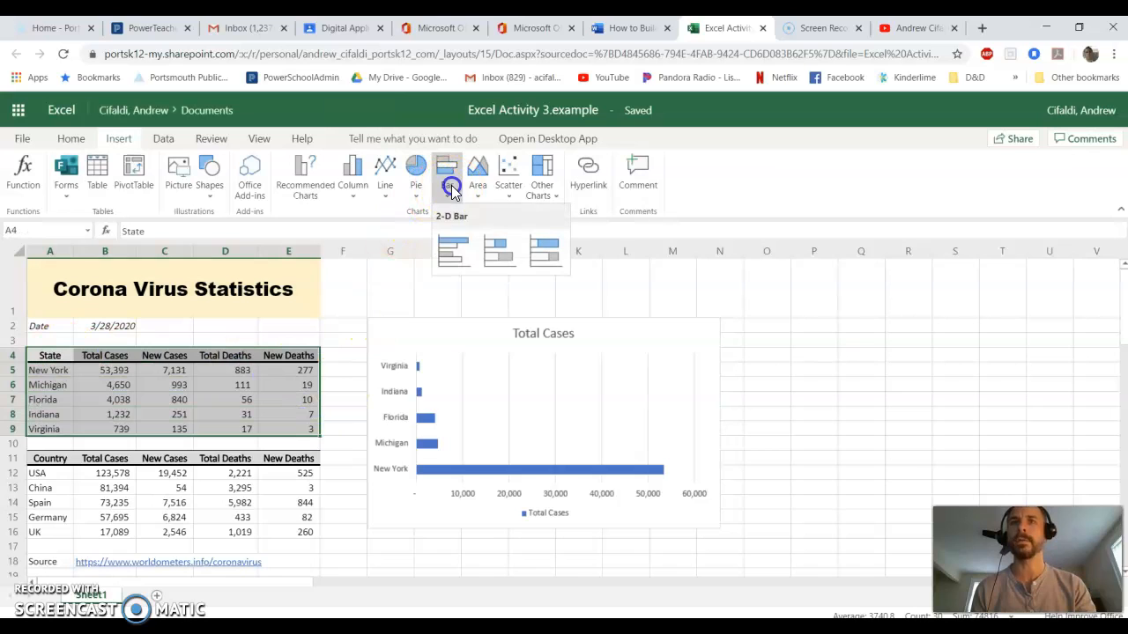
click(451, 253)
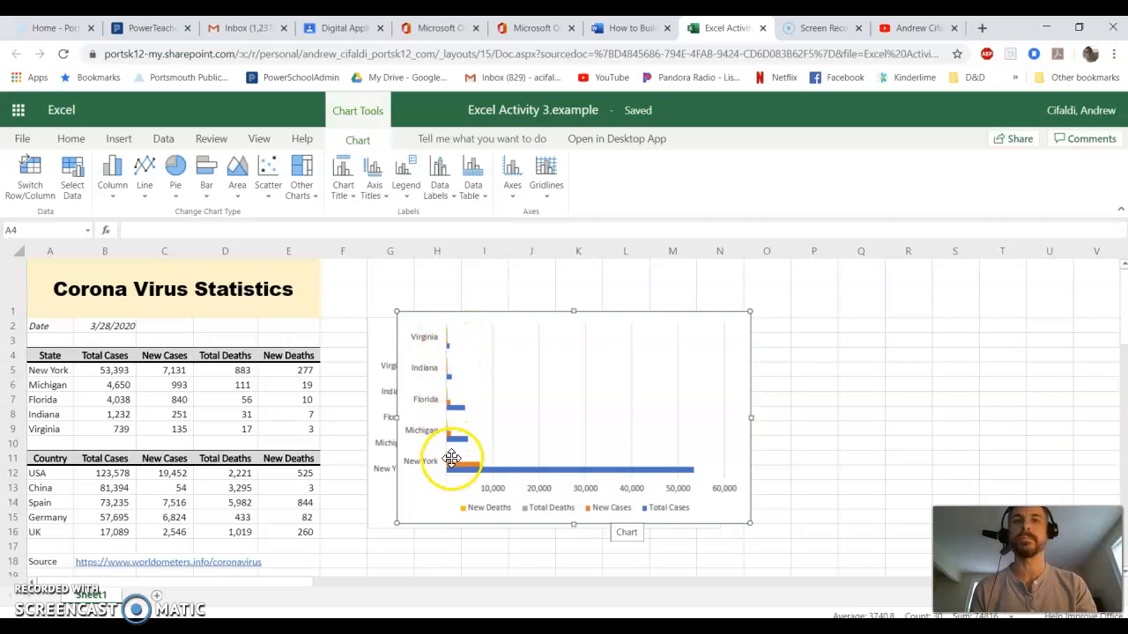
key(ctrl+z)
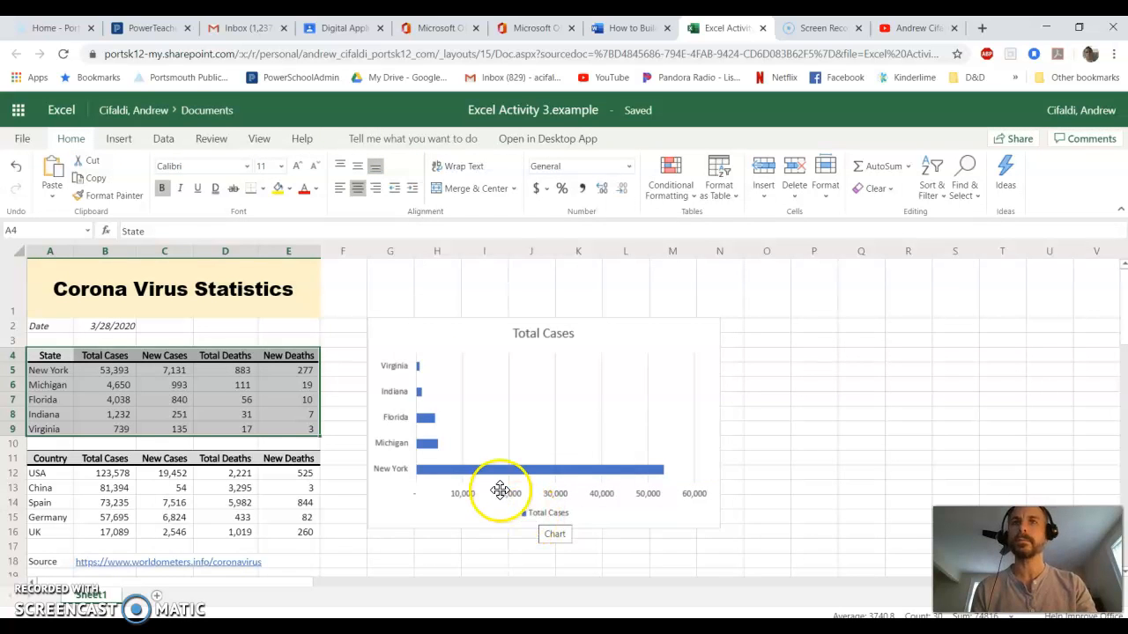
click(467, 328)
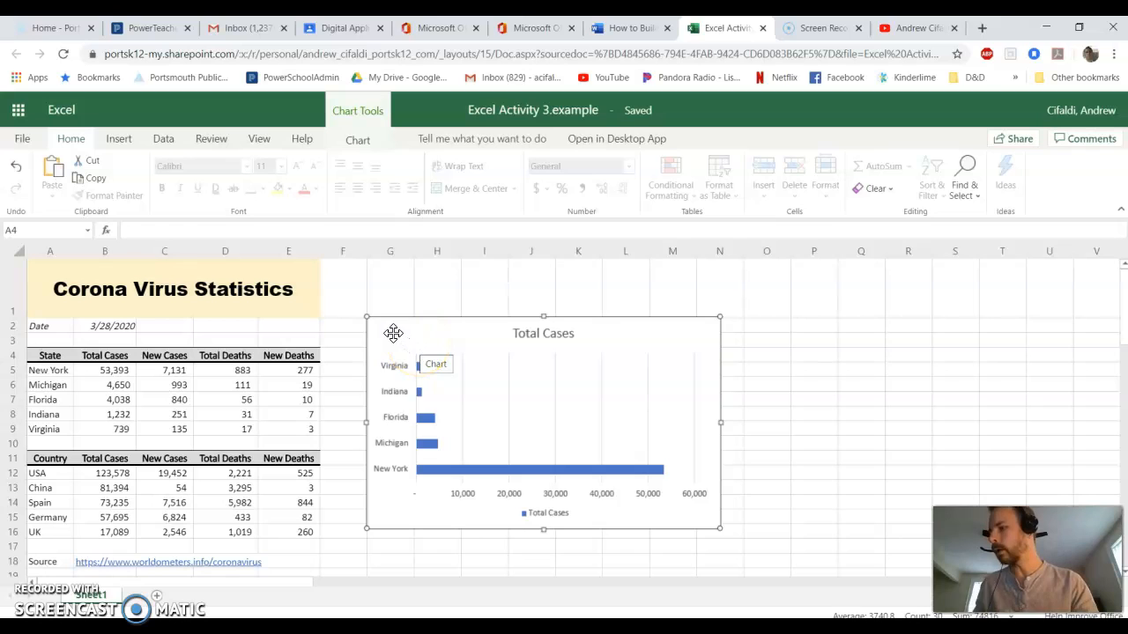
- Try switching the rows and columns of the Total Cases bar chart, and switch them back
click(535, 334)
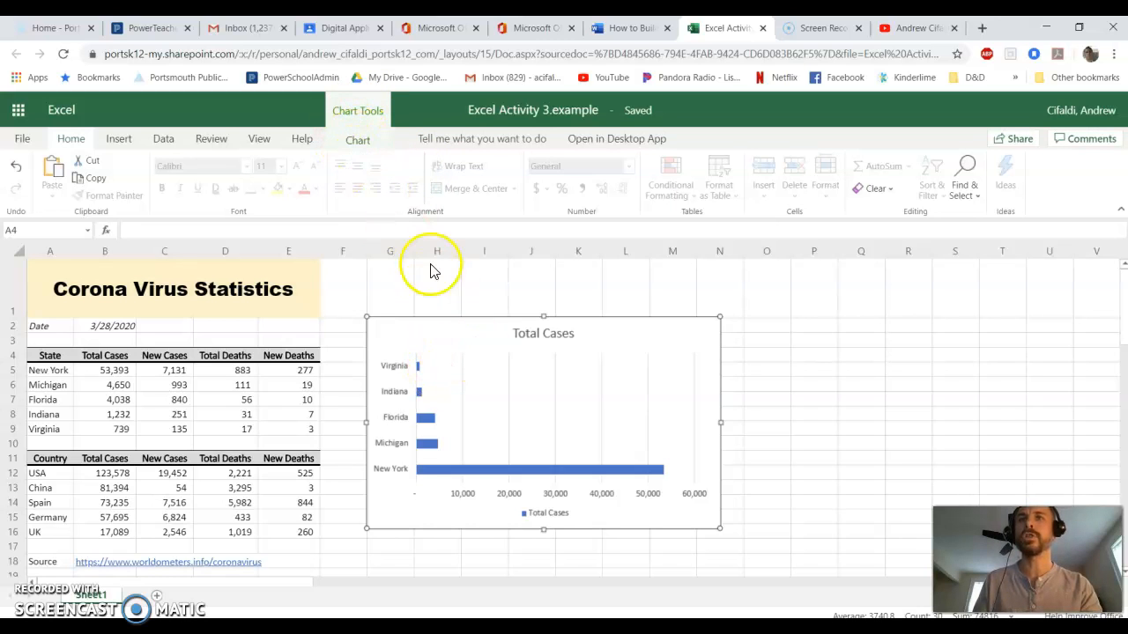
click(364, 148)
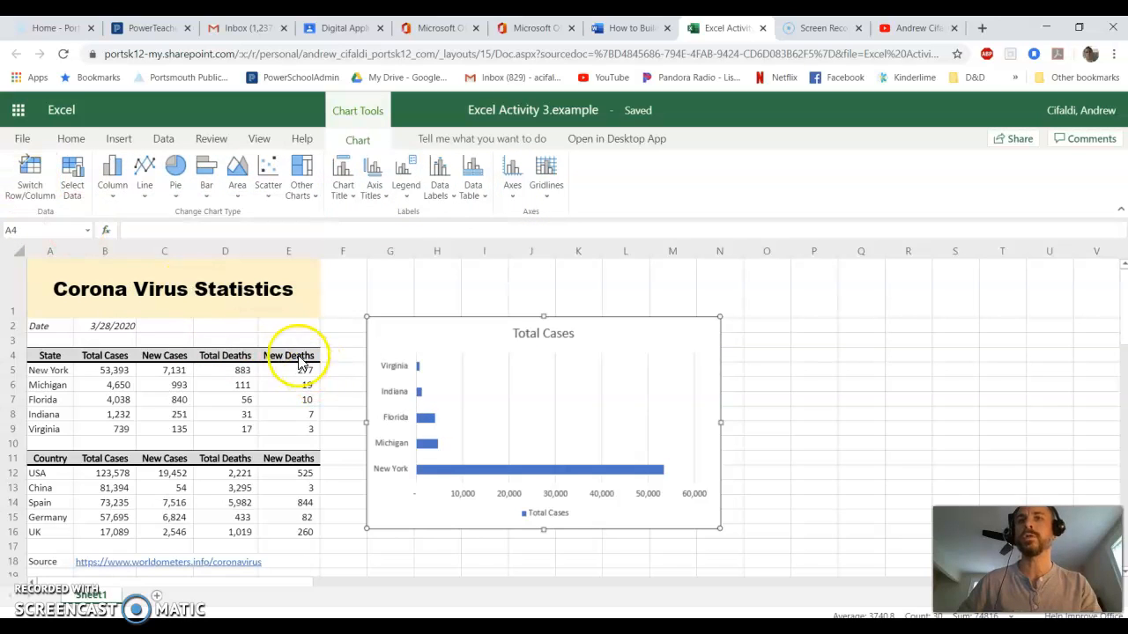
click(32, 176)
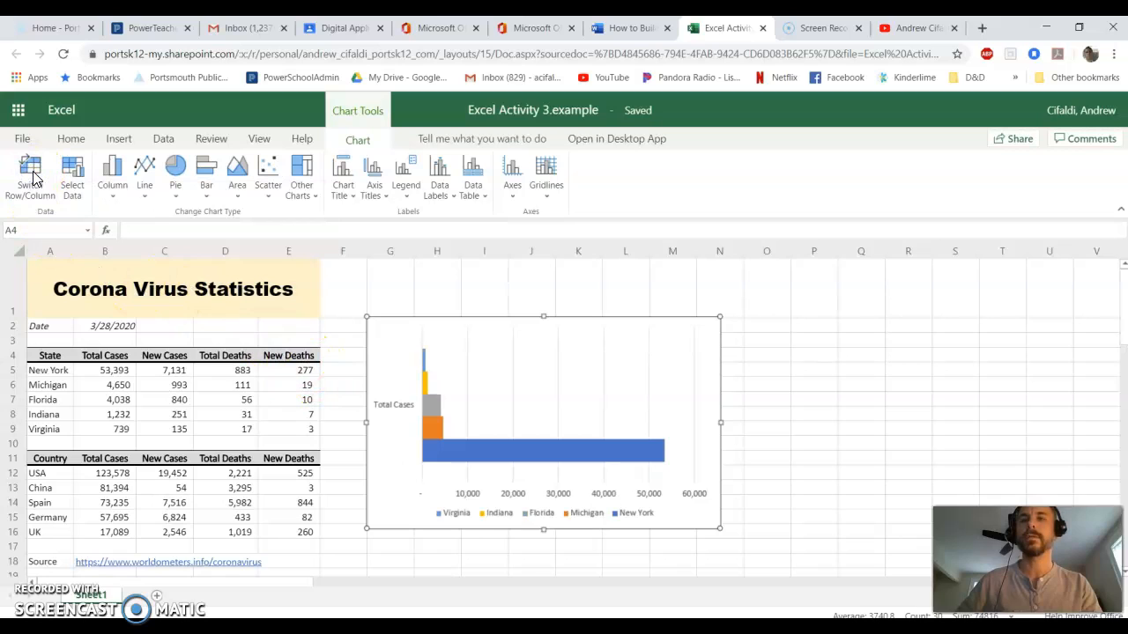
click(31, 176)
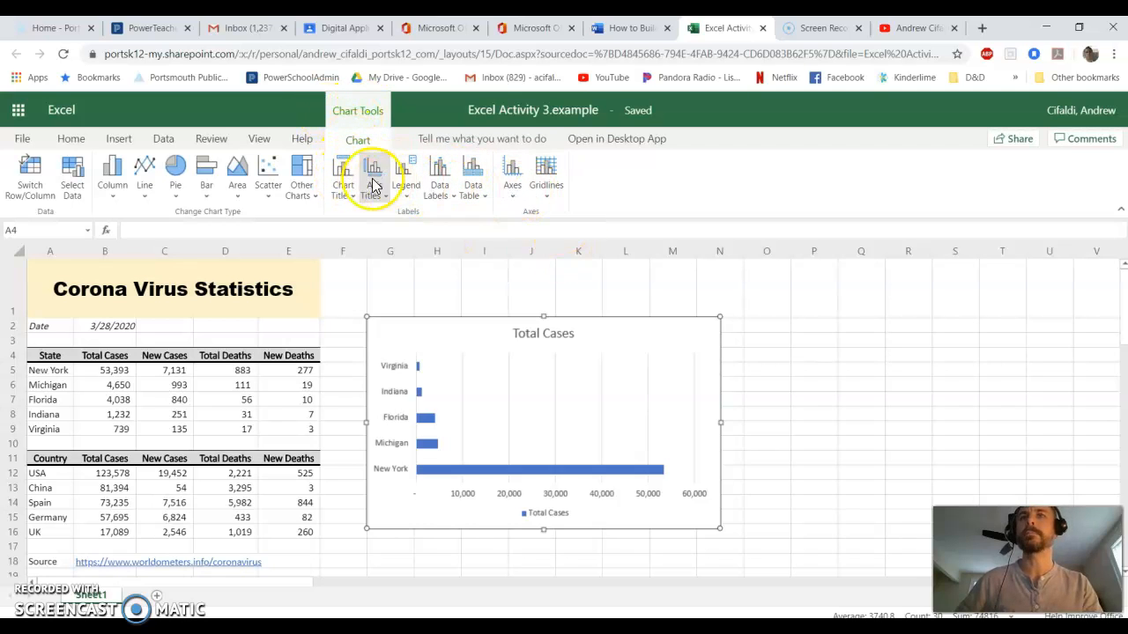
- Change the bar chart's title to "Total Cases by US State"
click(344, 192)
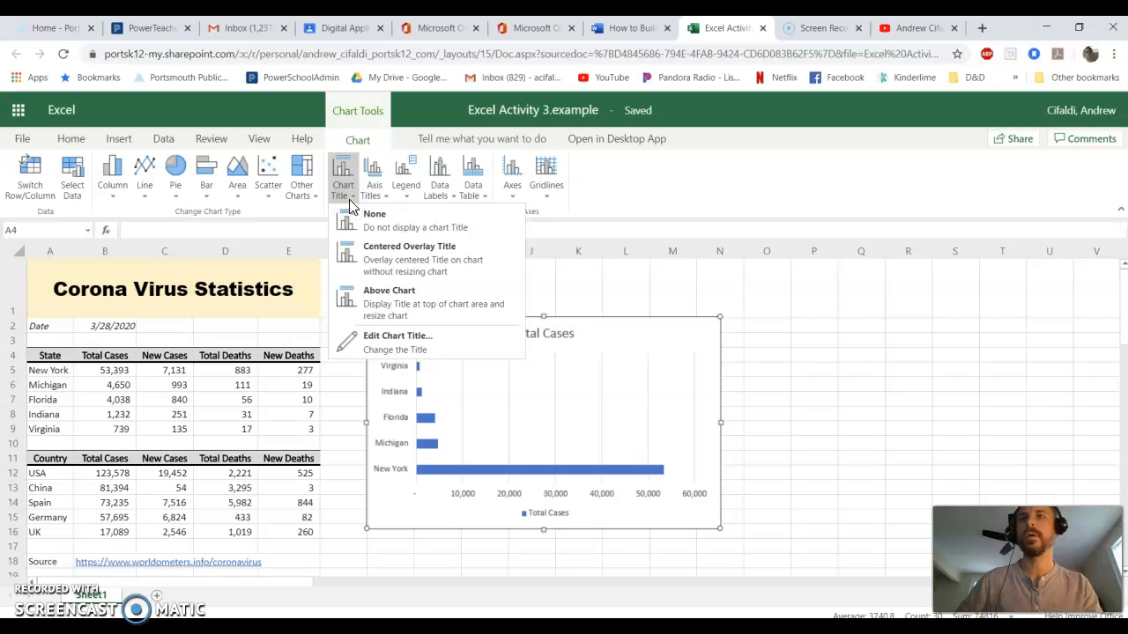
click(357, 256)
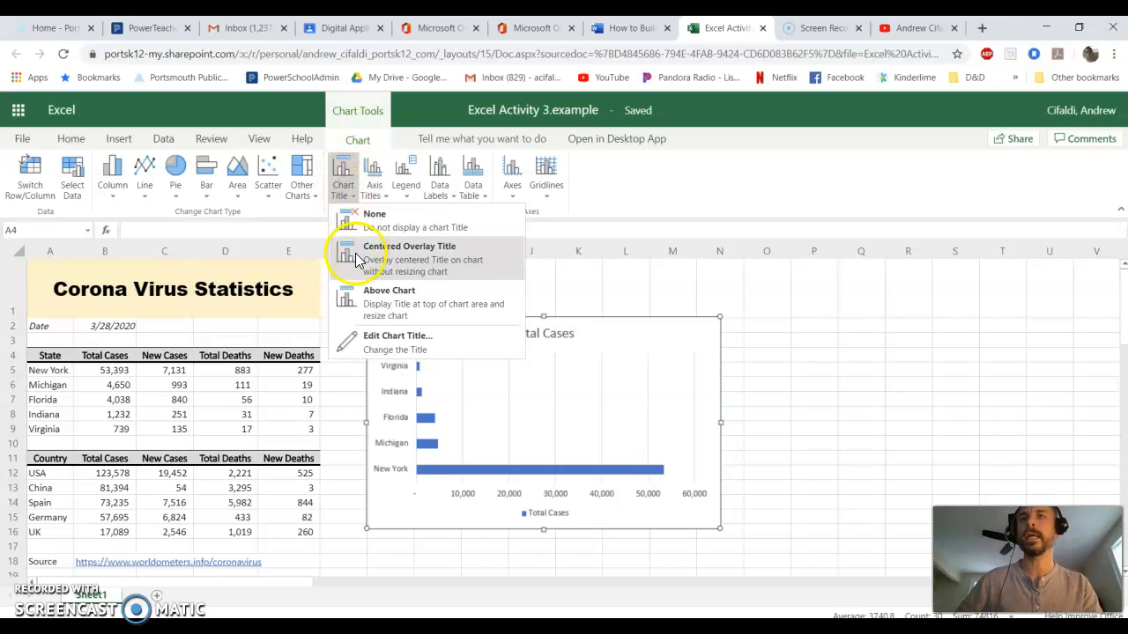
click(383, 346)
drag(528, 291, 555, 148)
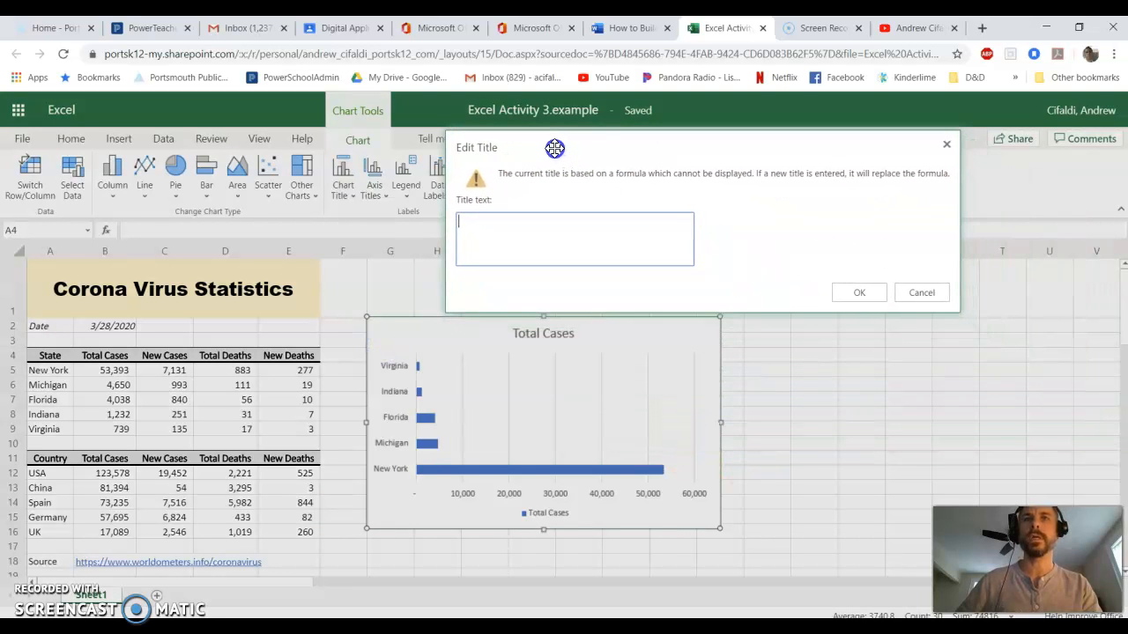
click(526, 224)
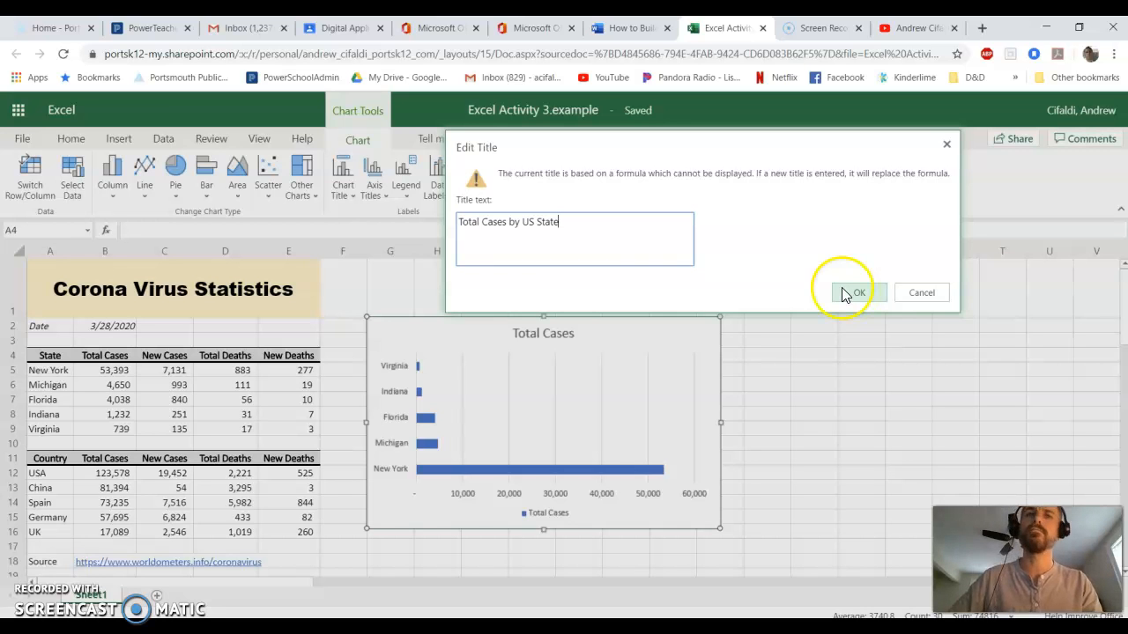
click(842, 291)
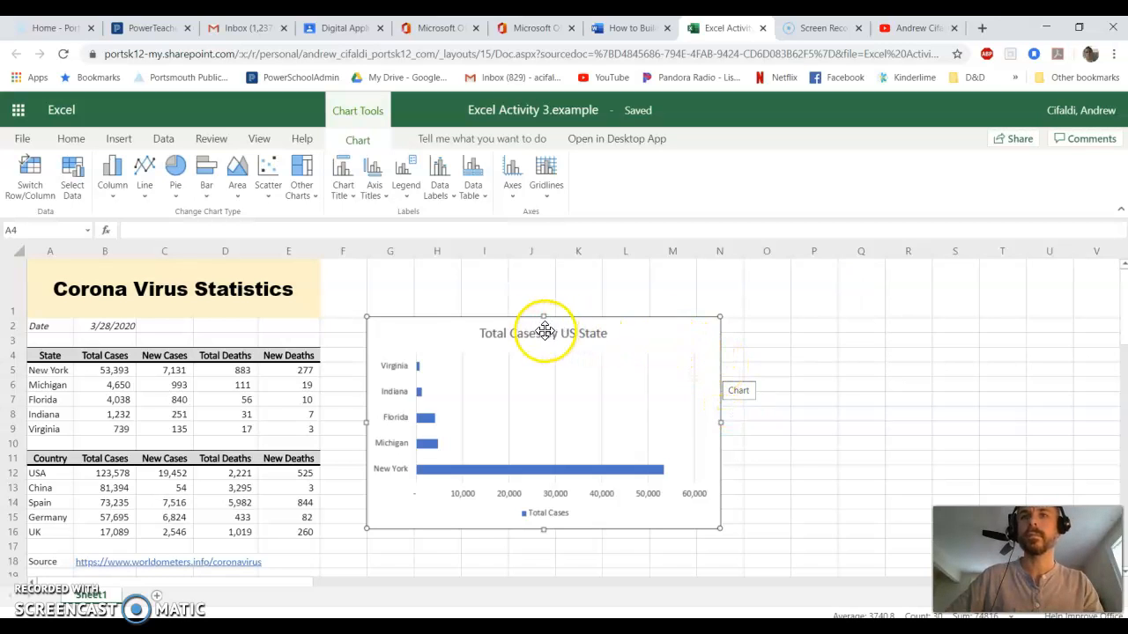
- Add a rotated primary vertical axis title reading "States" to the bar chart
click(377, 196)
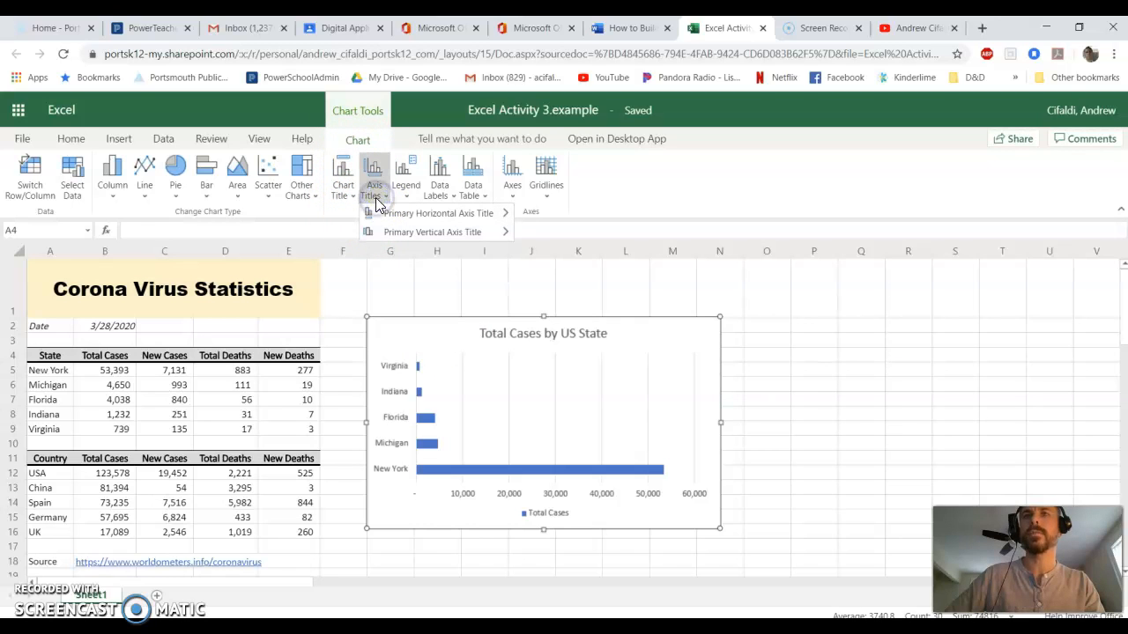
click(380, 215)
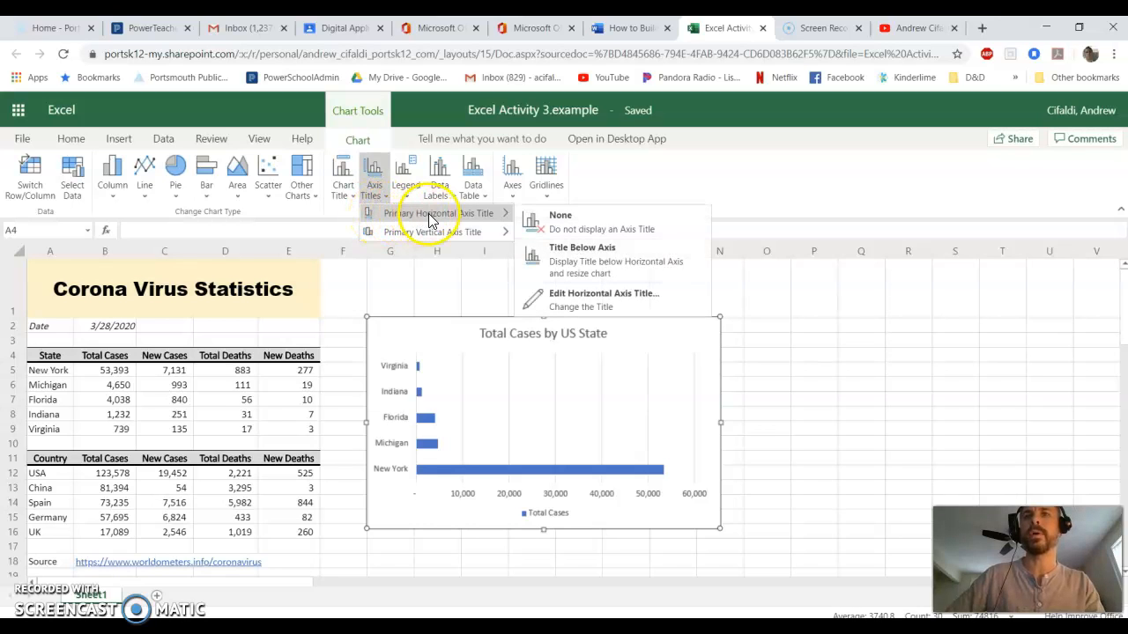
click(492, 216)
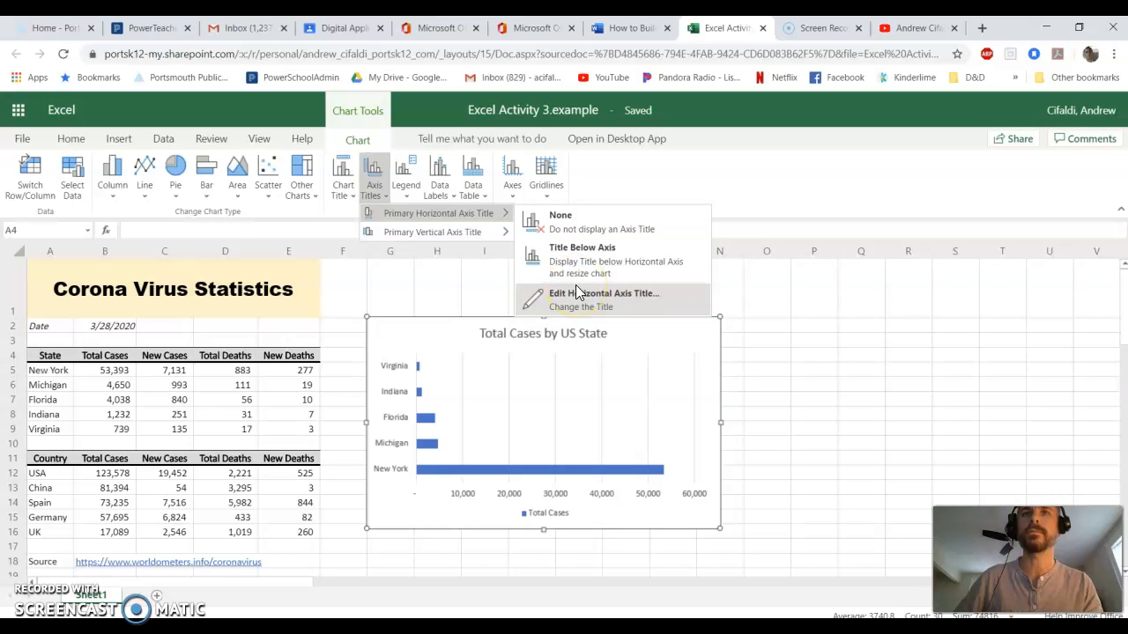
click(429, 232)
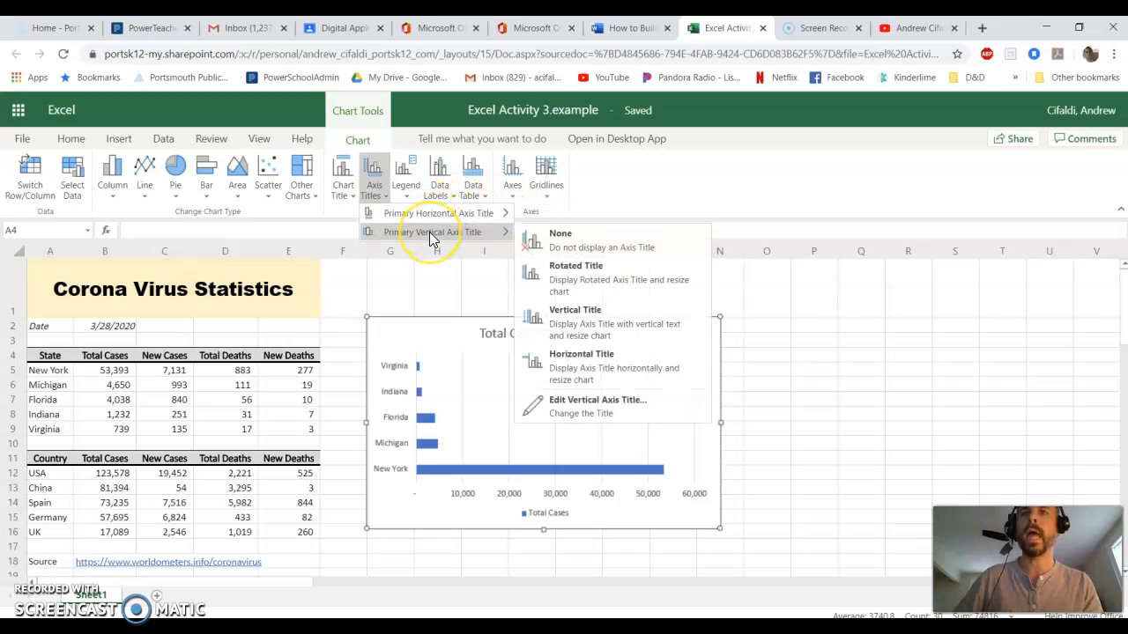
click(476, 232)
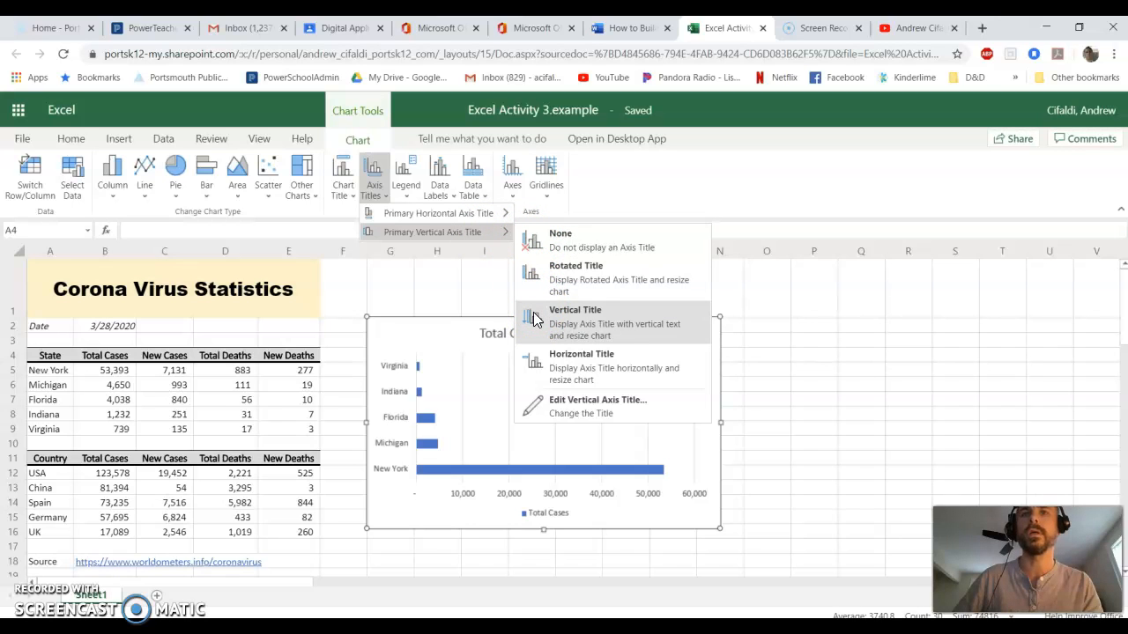
click(615, 280)
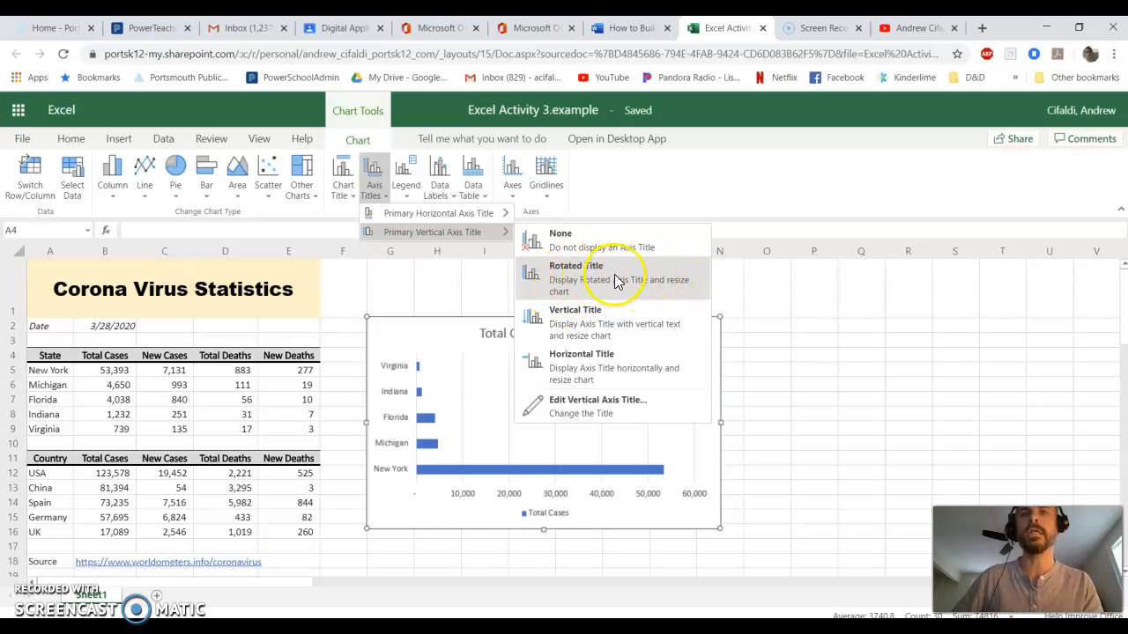
click(582, 281)
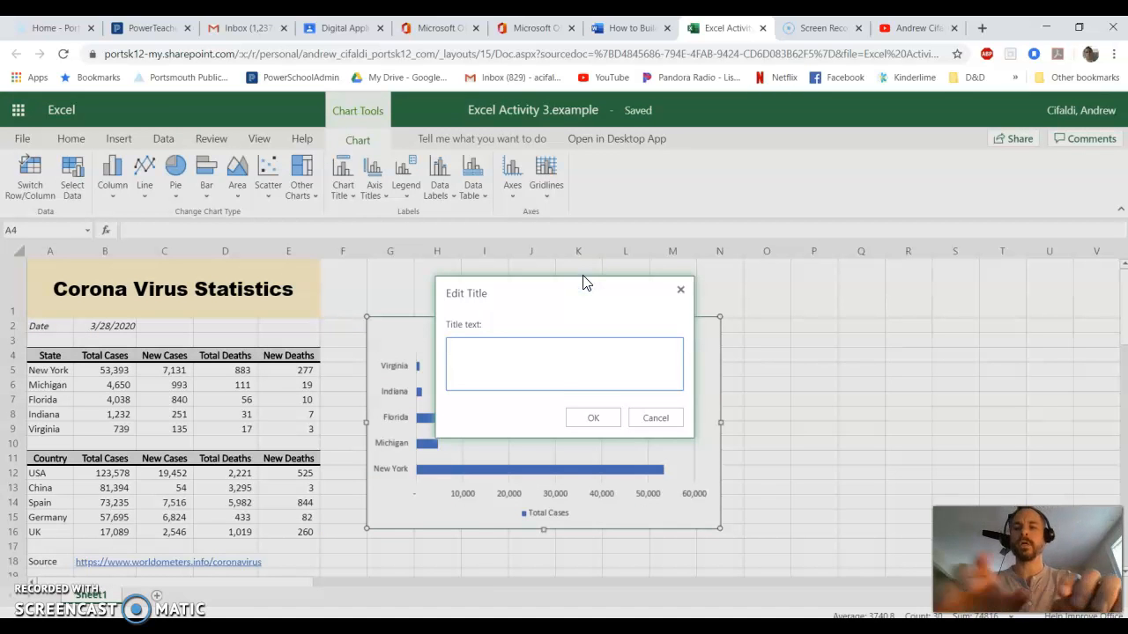
text(S)
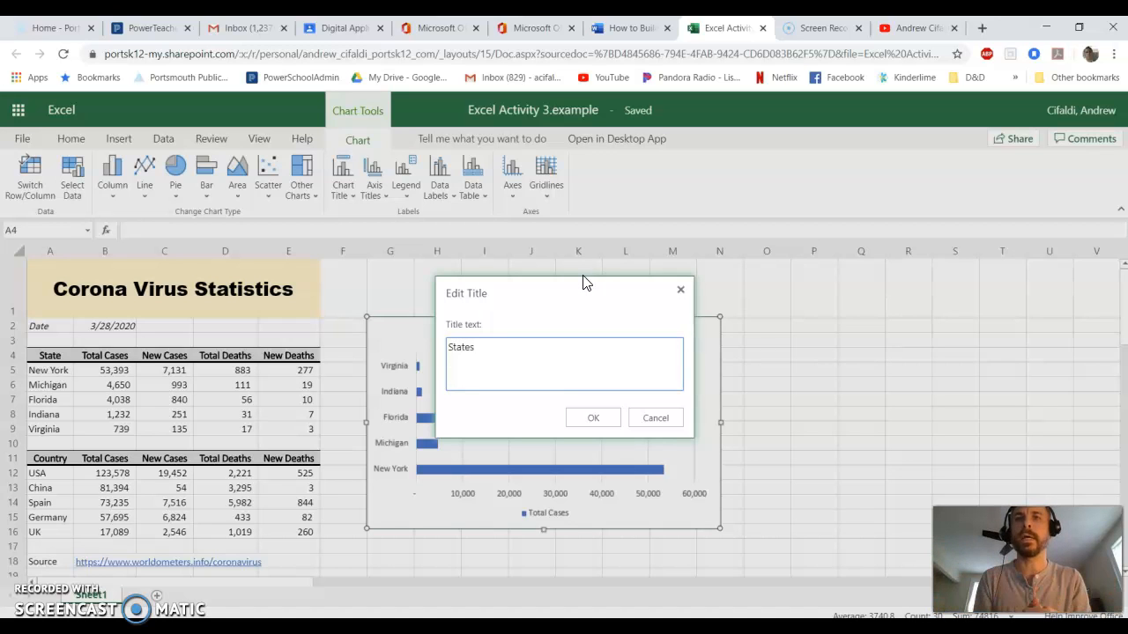
text(tates)
click(574, 421)
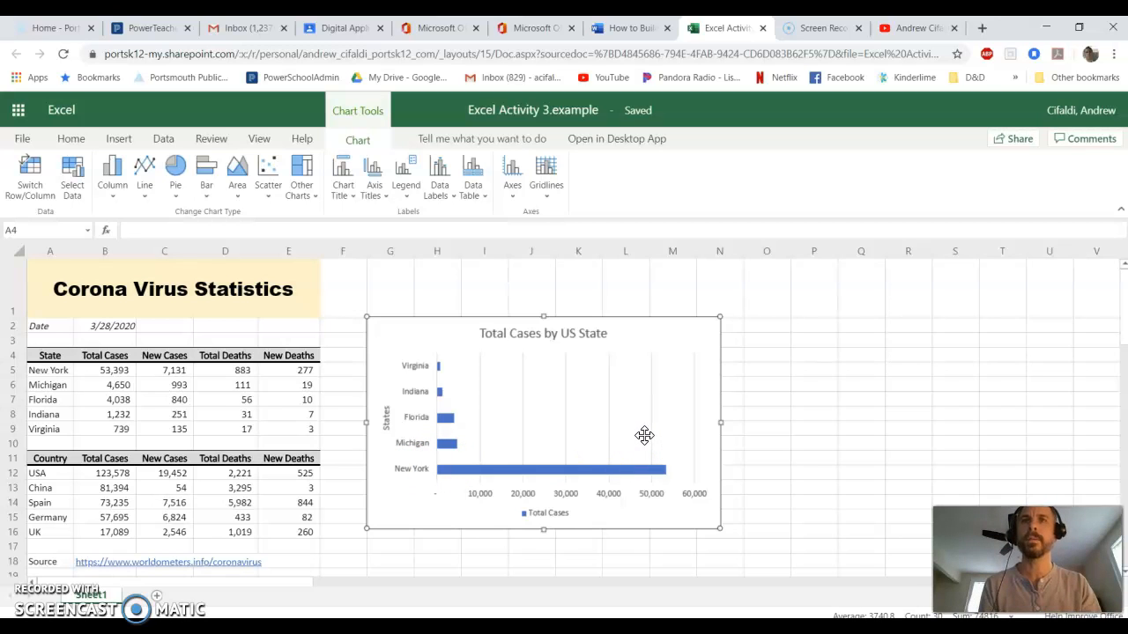
- Add data labels to the bar chart, positioned at the outside end of the bars
click(445, 200)
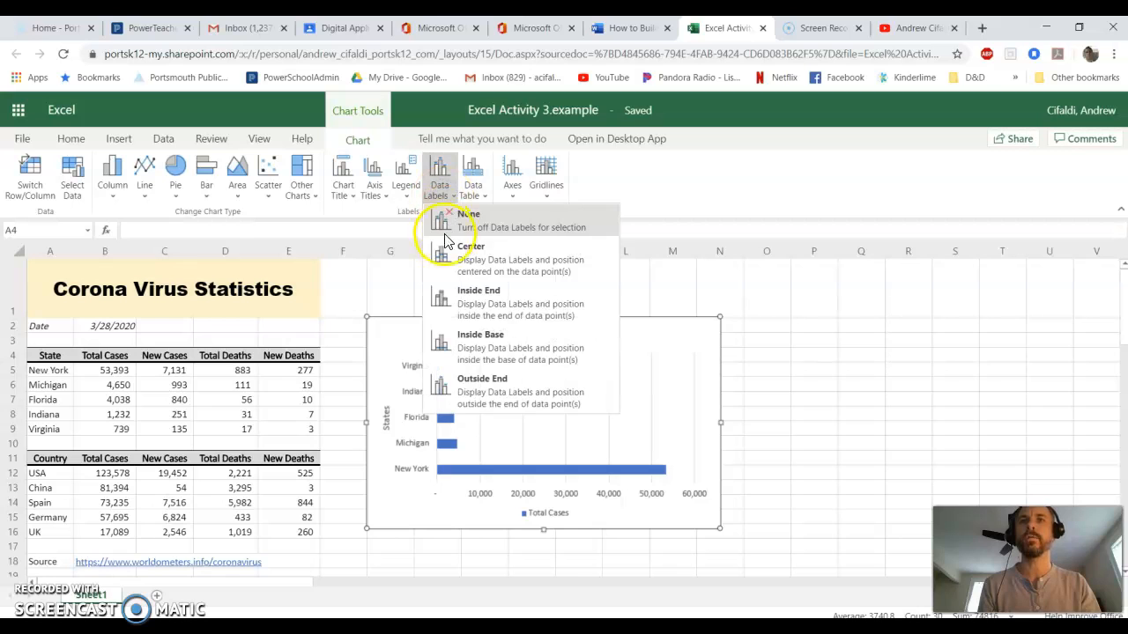
click(455, 395)
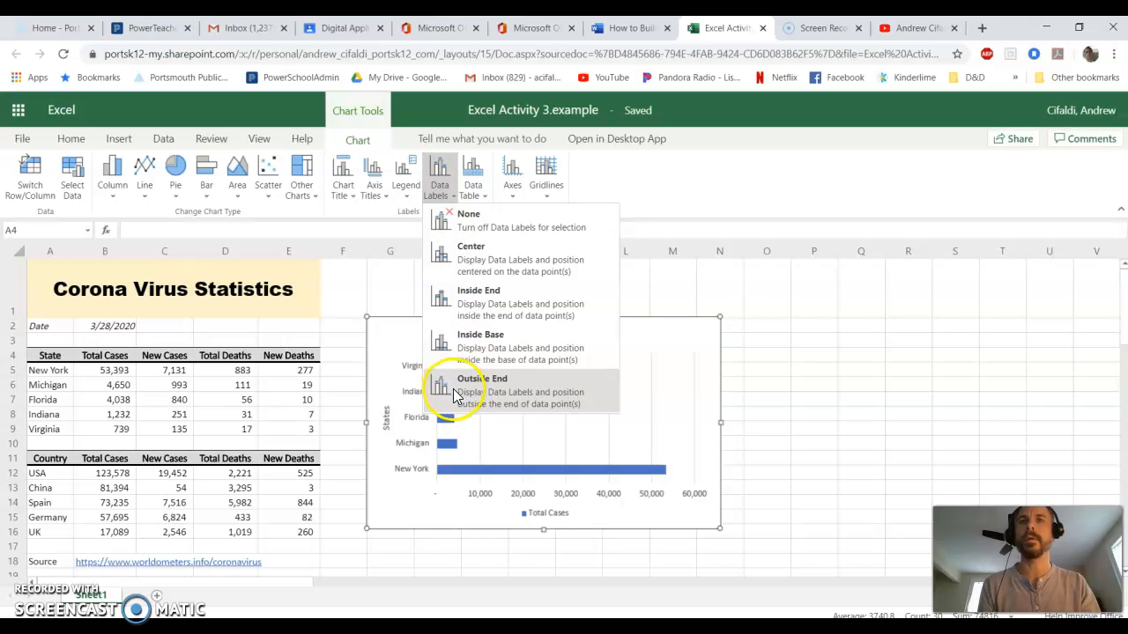
click(510, 389)
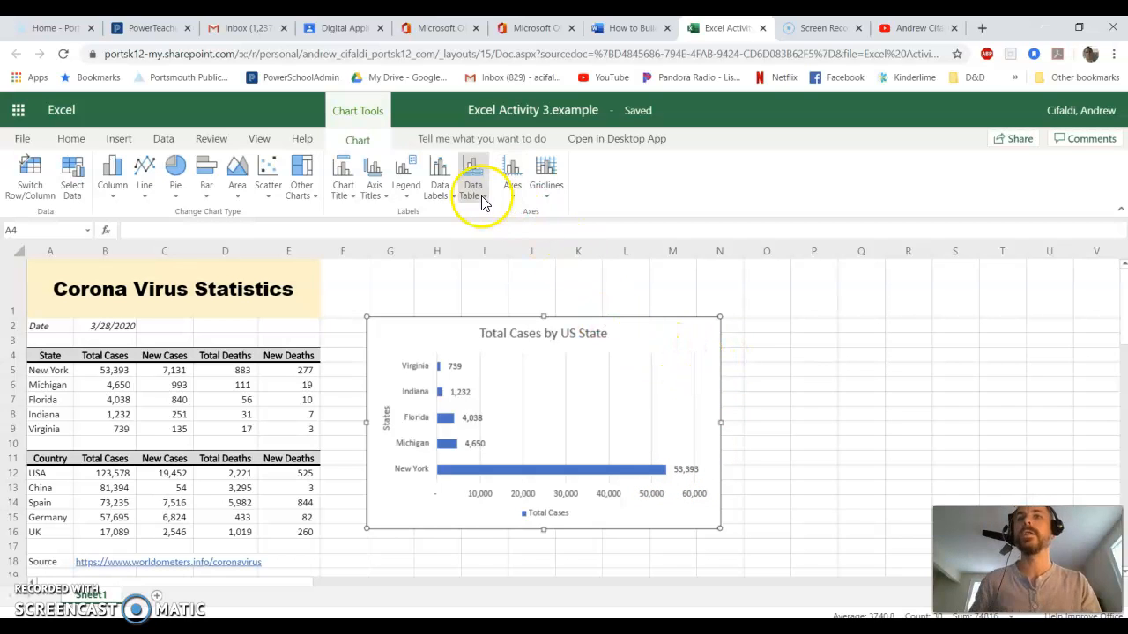
- Try a data table without legend keys below the bar chart, and remove it again
click(420, 199)
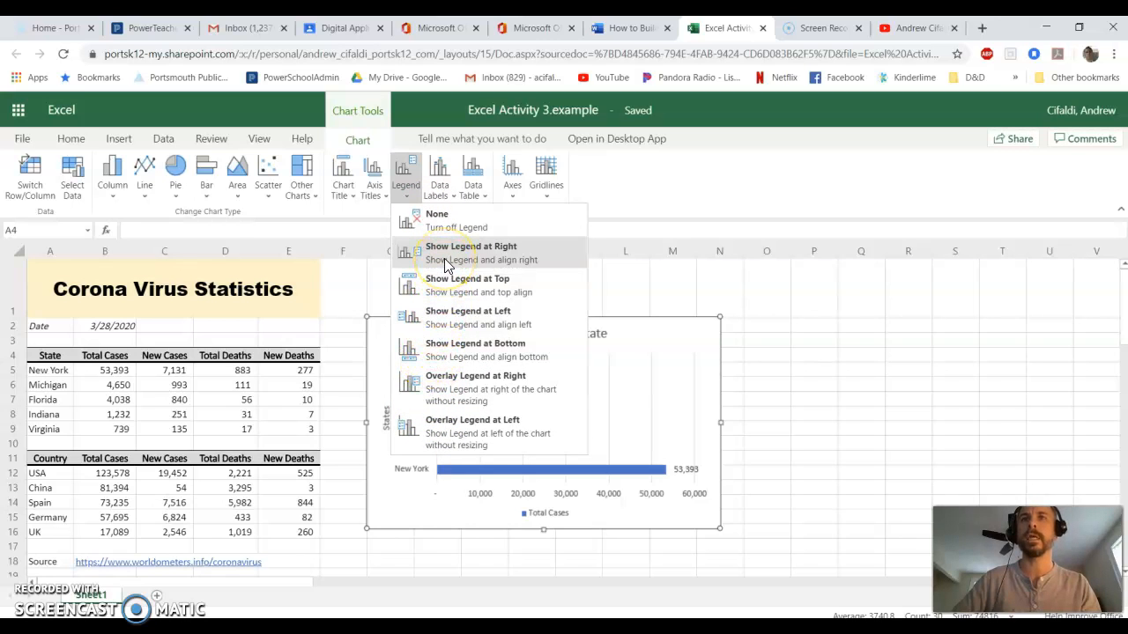
click(473, 188)
click(473, 188)
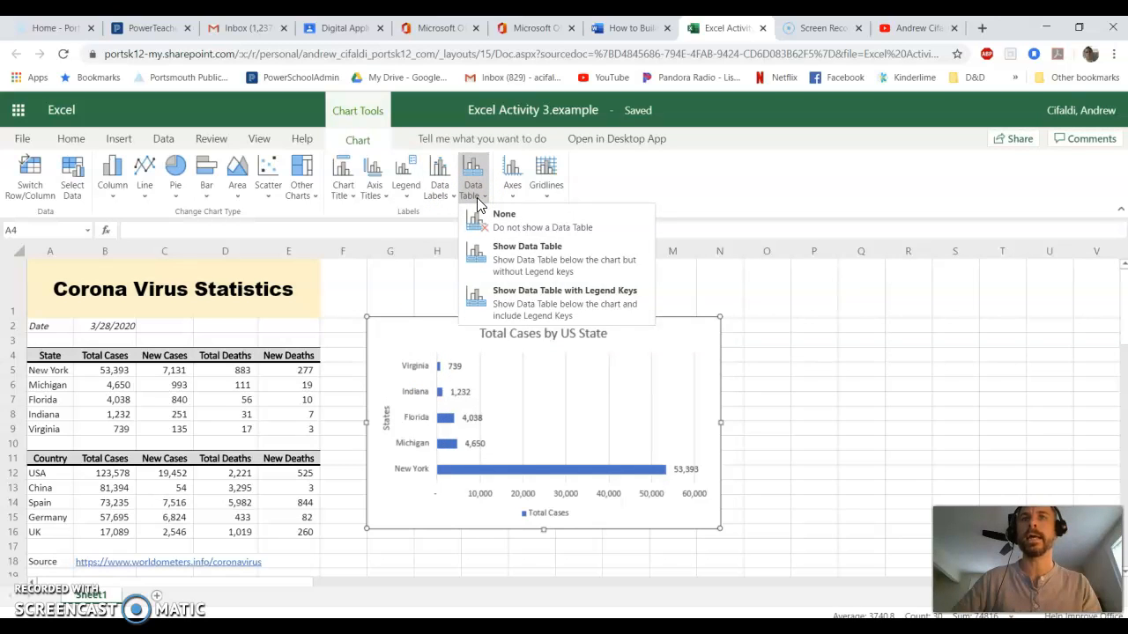
click(501, 269)
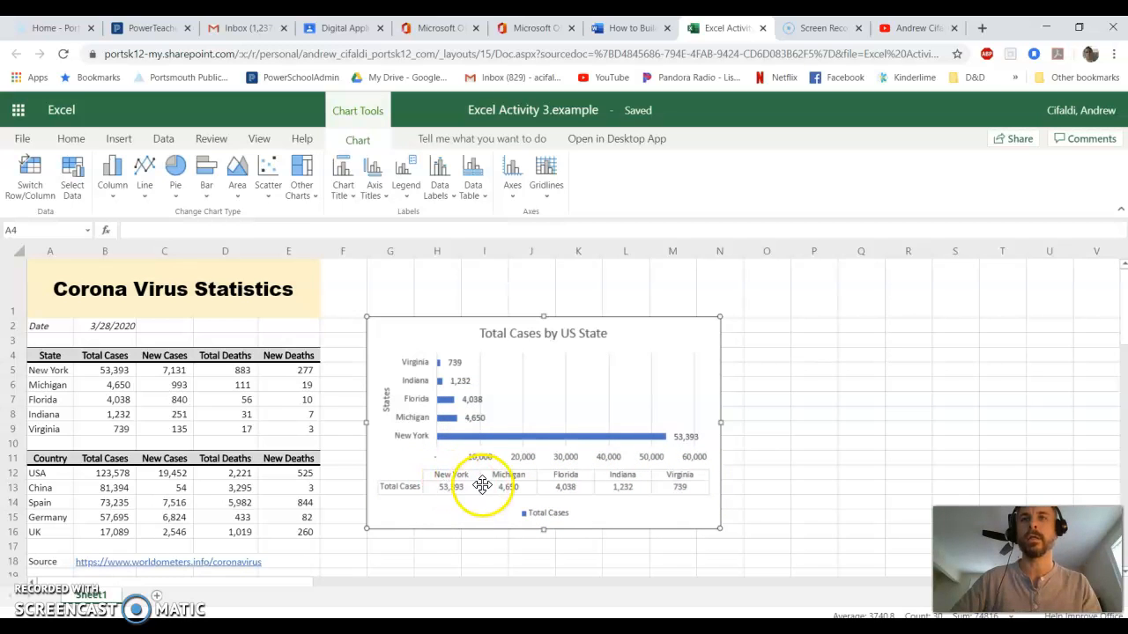
click(439, 185)
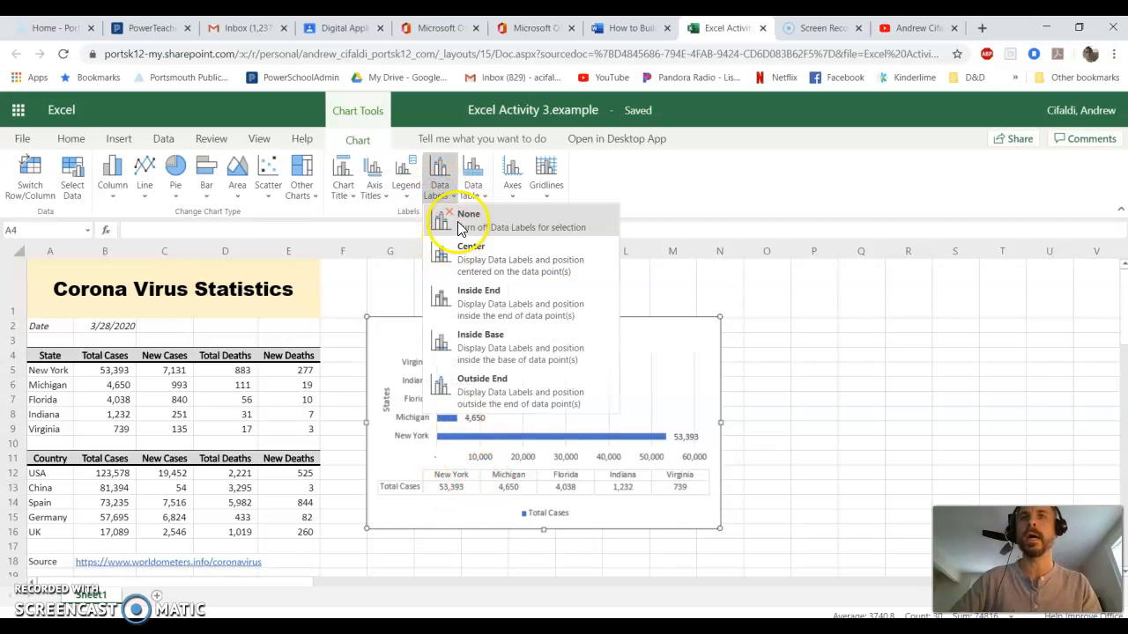
click(473, 185)
click(474, 183)
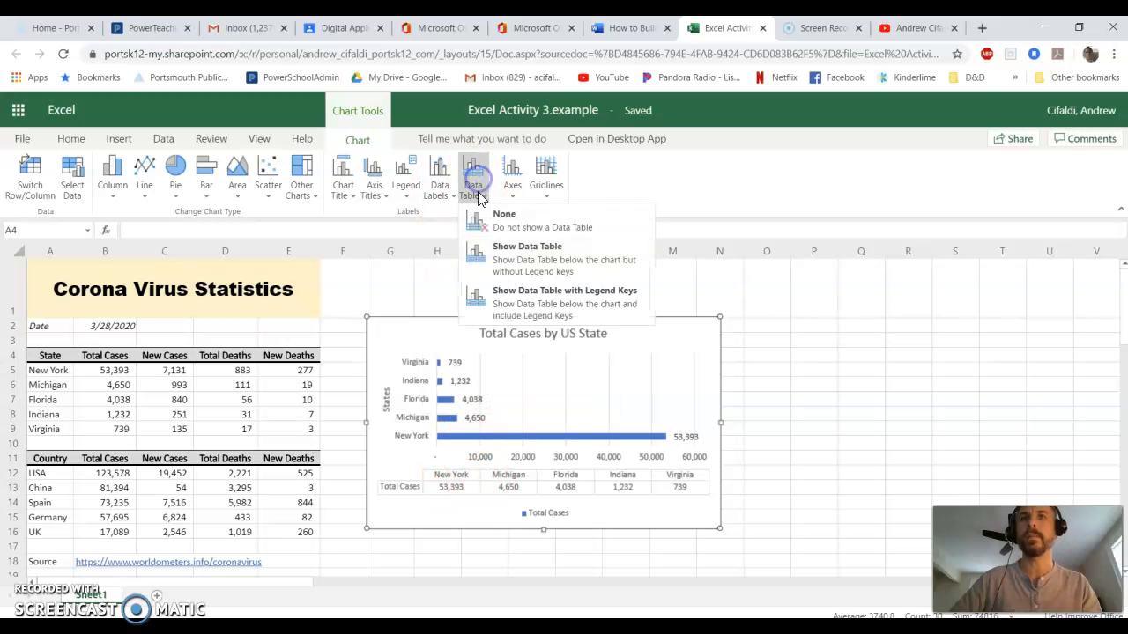
click(507, 228)
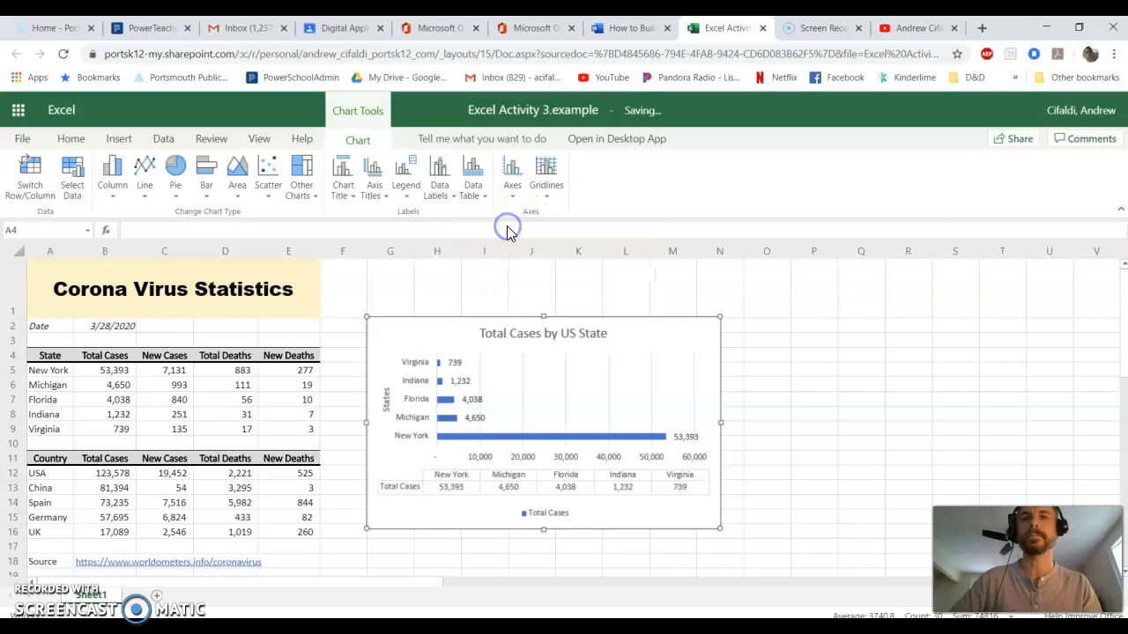
click(481, 203)
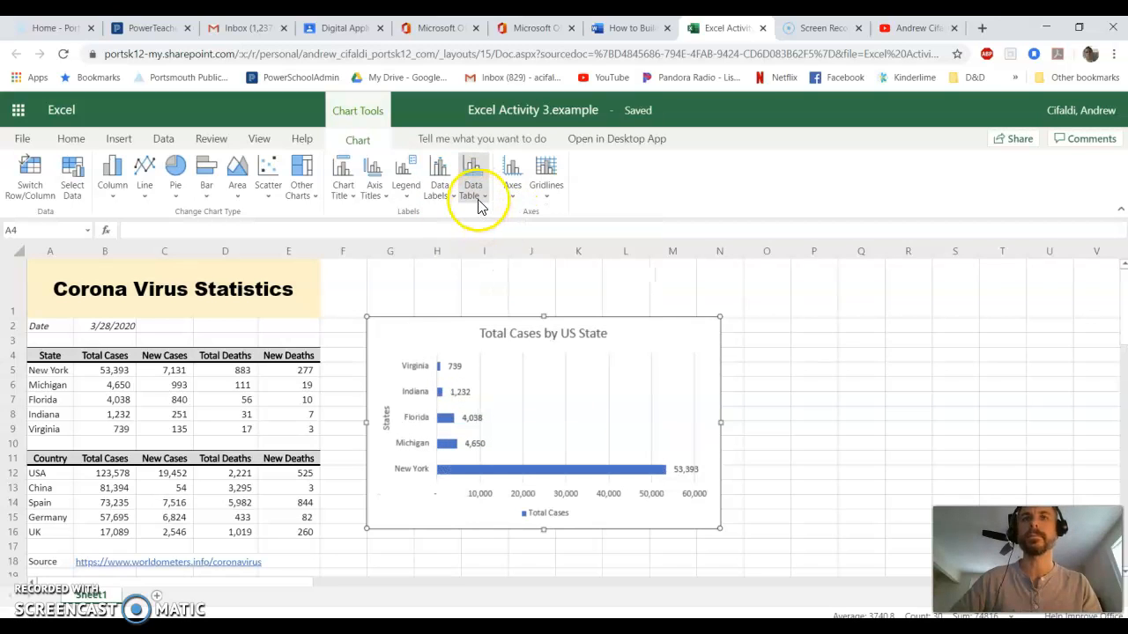
click(513, 176)
mouse_move(535, 234)
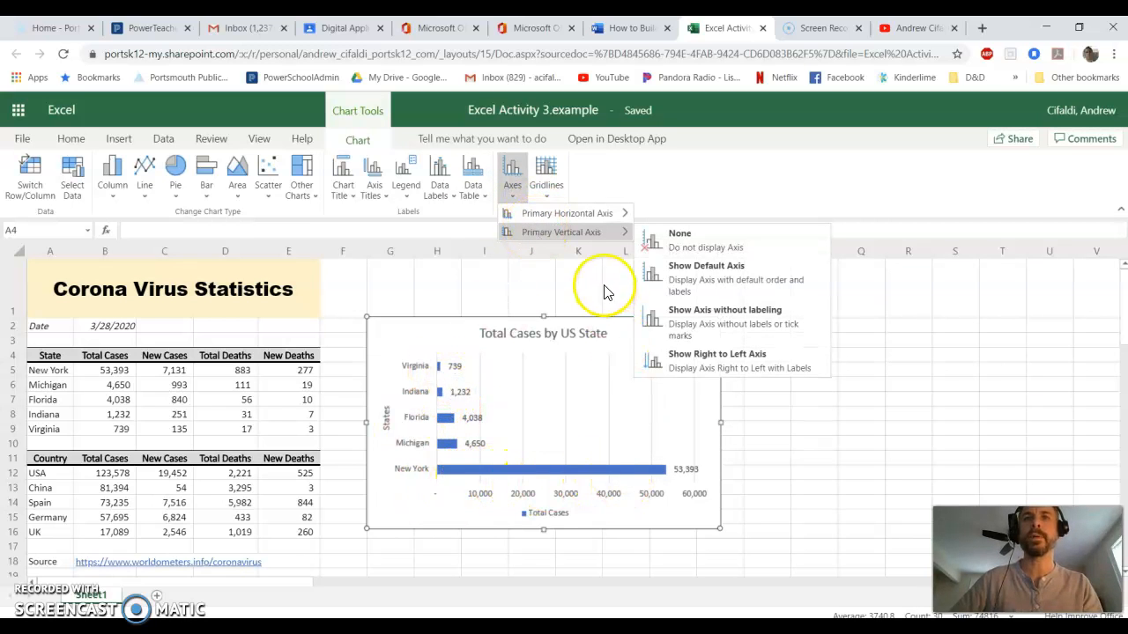
click(547, 173)
mouse_move(567, 217)
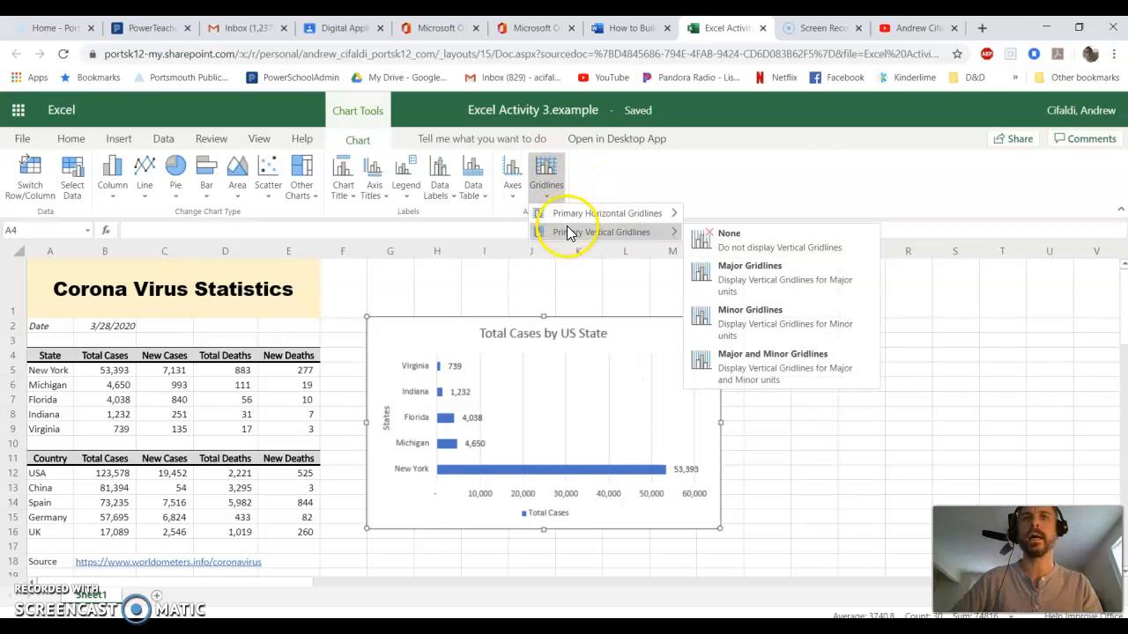
click(603, 176)
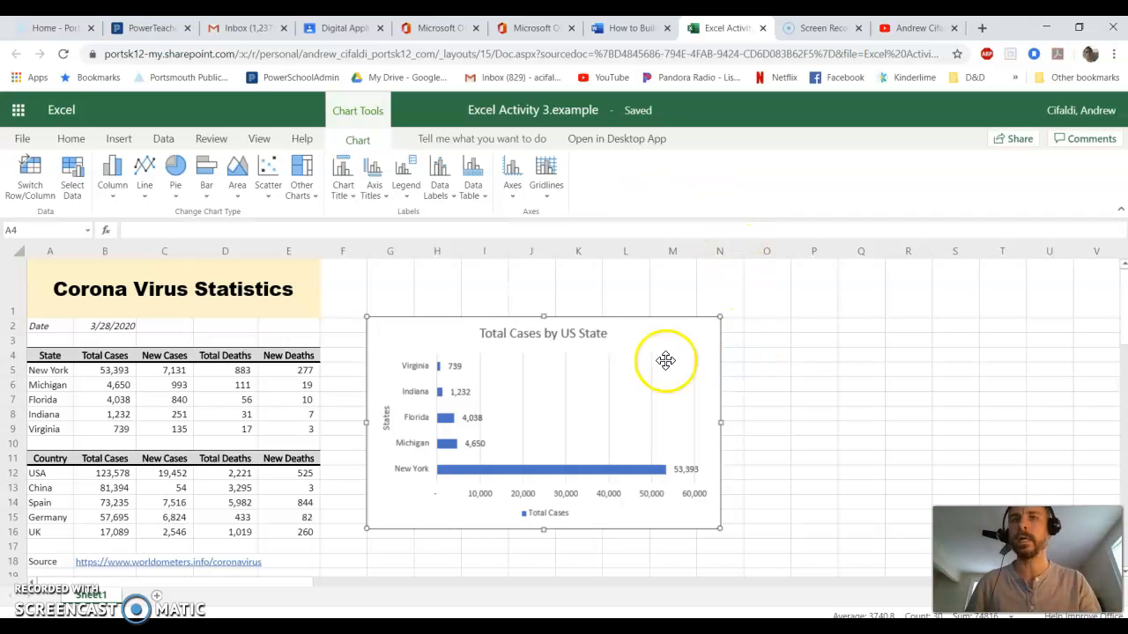
- Move the bar chart down so its top edge lines up with the State header row, and enlarge it slightly in width and height
drag(431, 340, 429, 368)
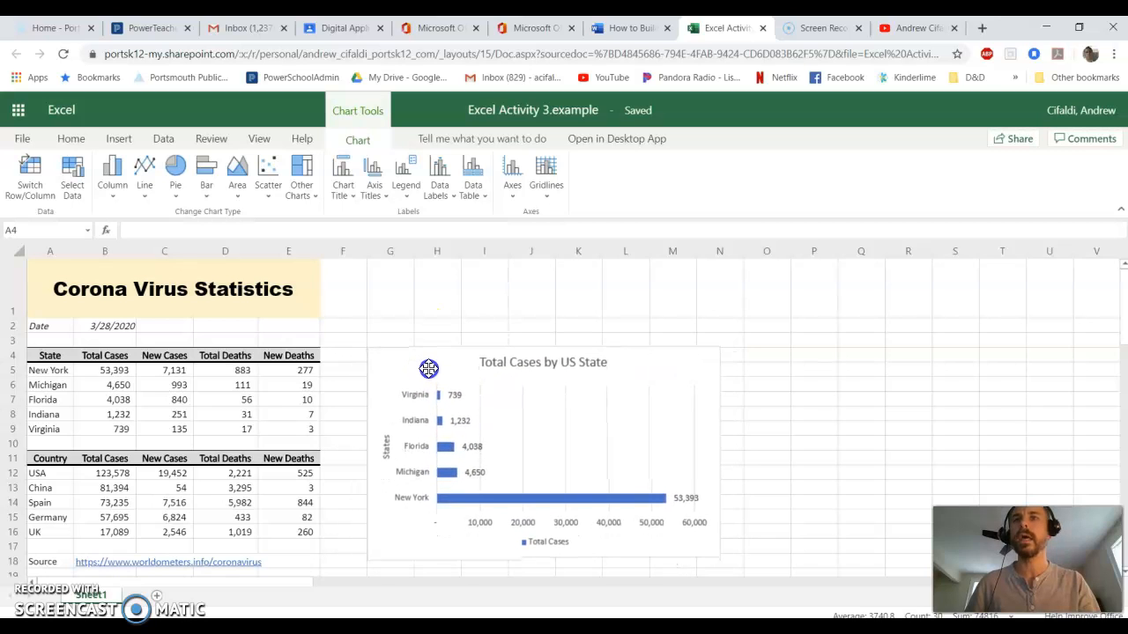
click(429, 370)
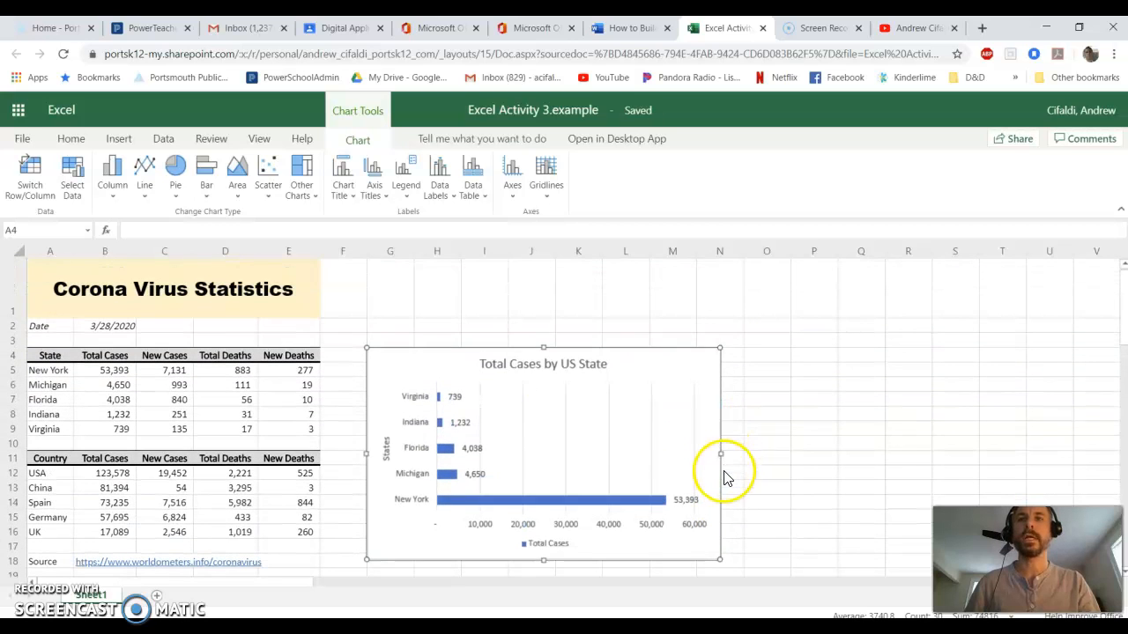
scroll(748, 476, down, 2)
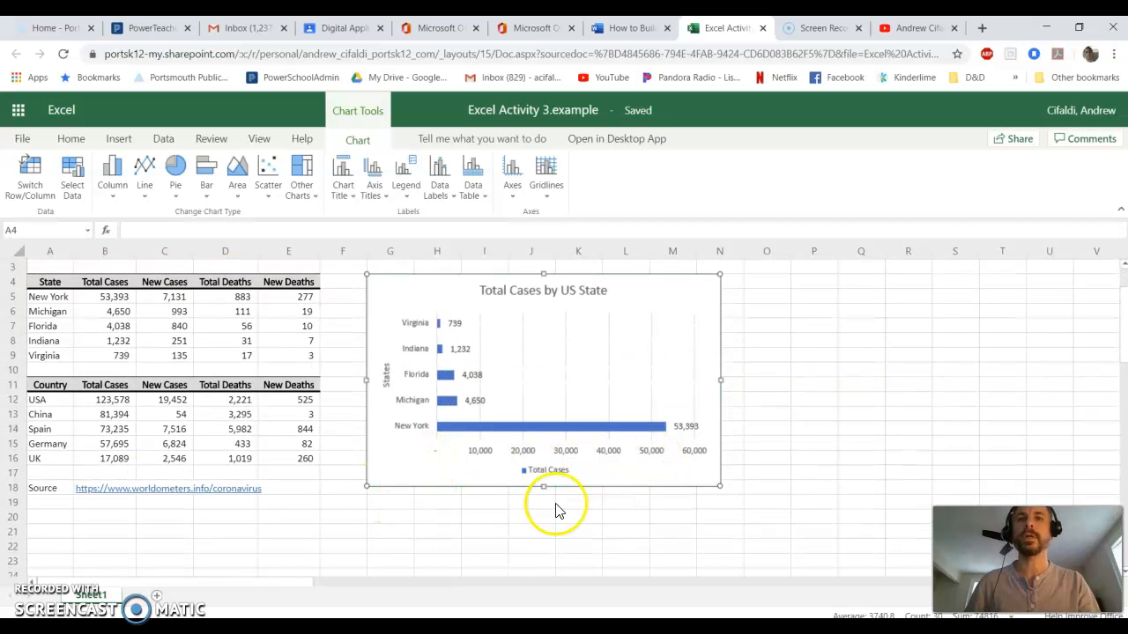
drag(721, 486, 743, 491)
click(503, 338)
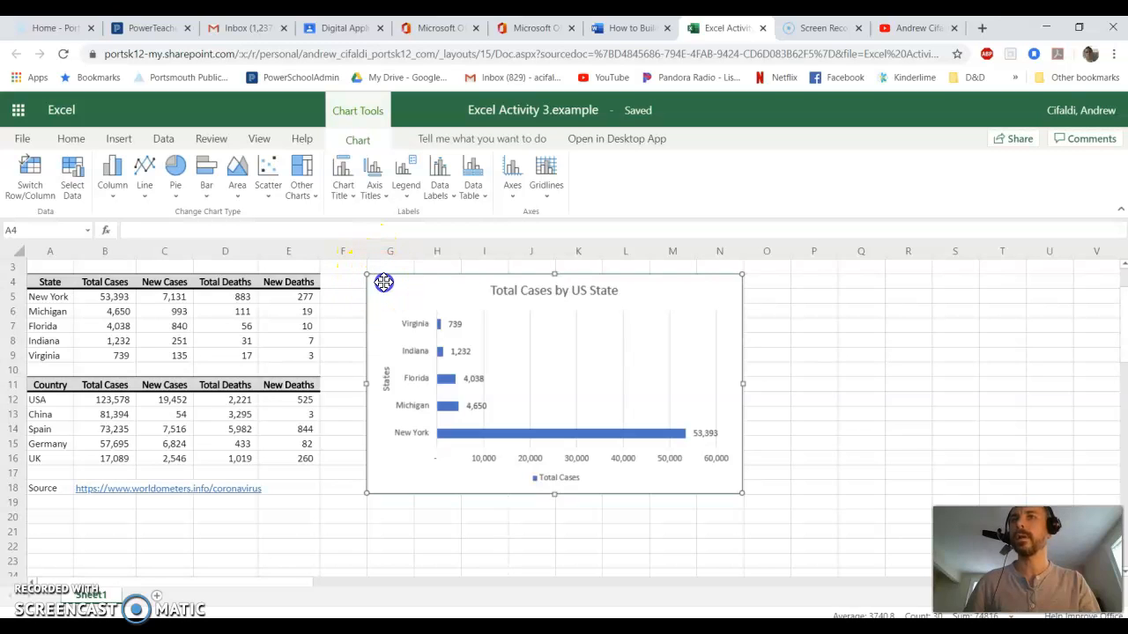
- Select the country table from its header row through the UK row, range A11:E16
click(381, 282)
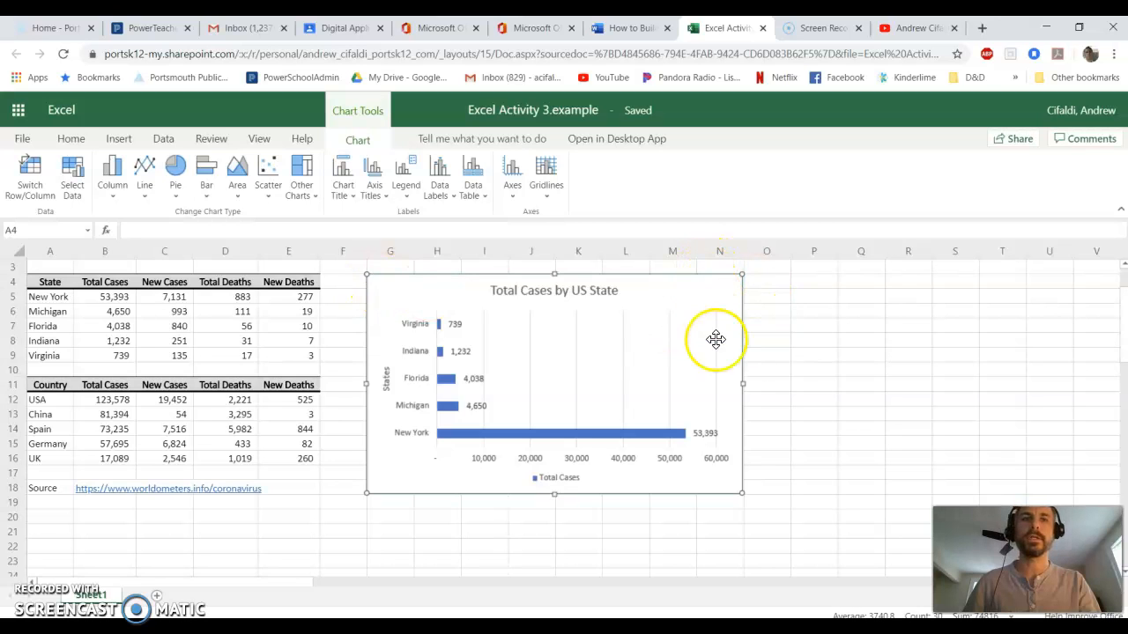
click(738, 491)
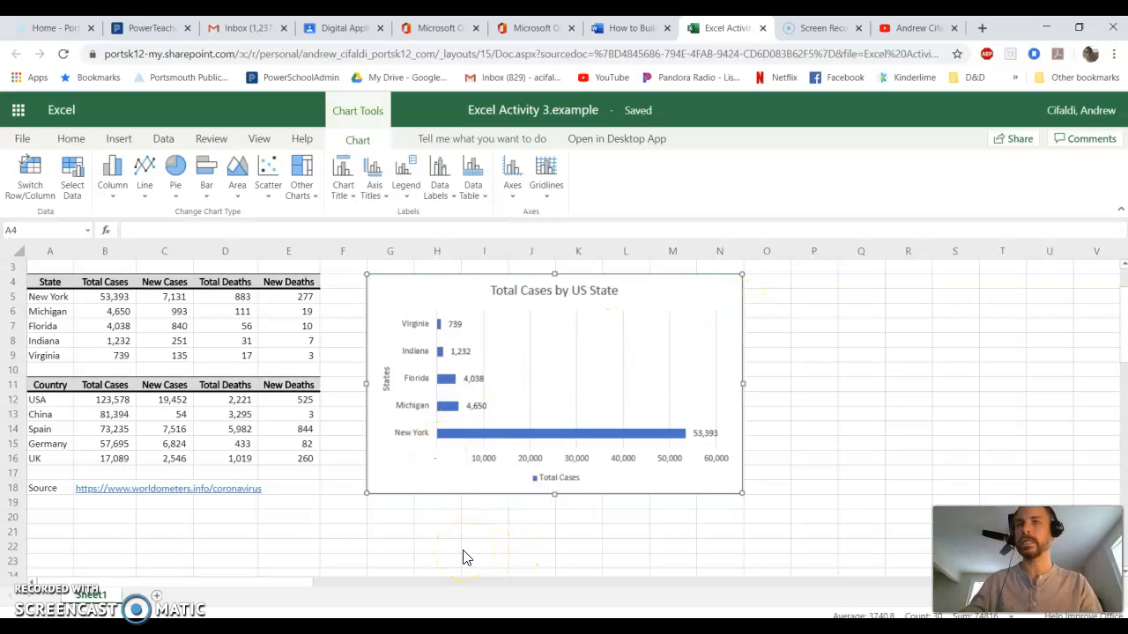
scroll(536, 449, up, 2)
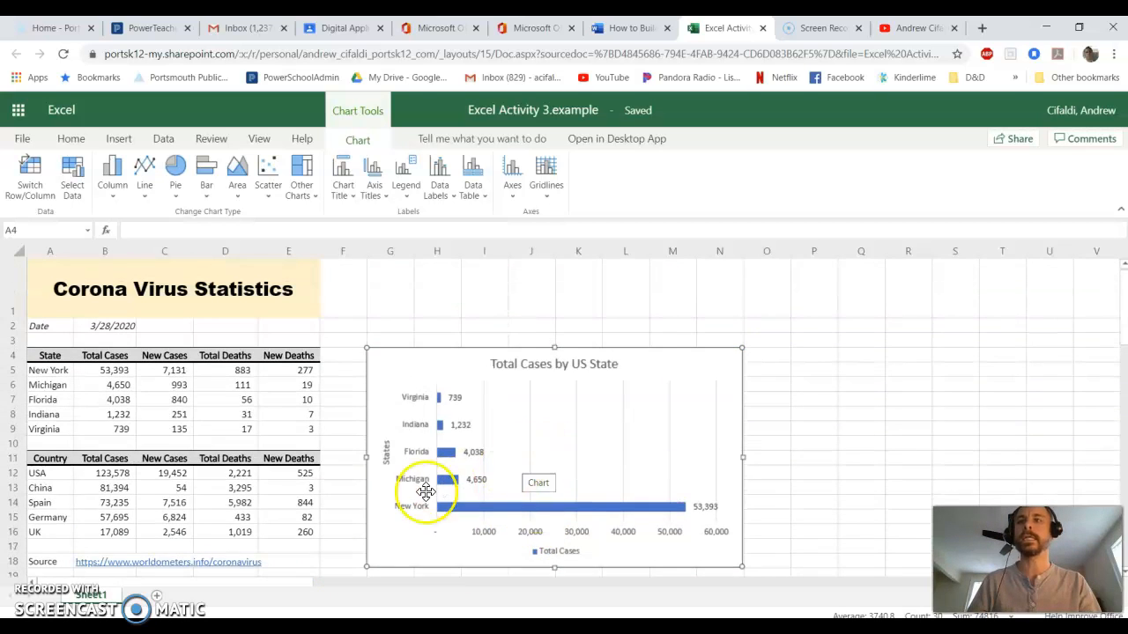
drag(72, 464, 291, 529)
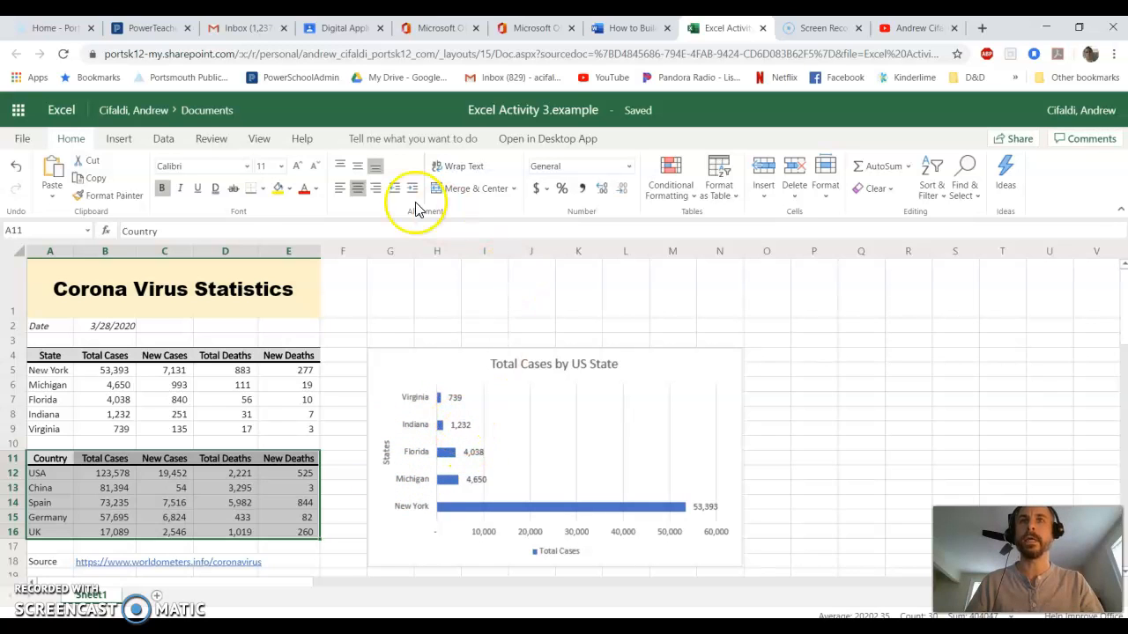
- Review the data label position options available for the Total Cases by US State bar chart
click(528, 433)
click(355, 139)
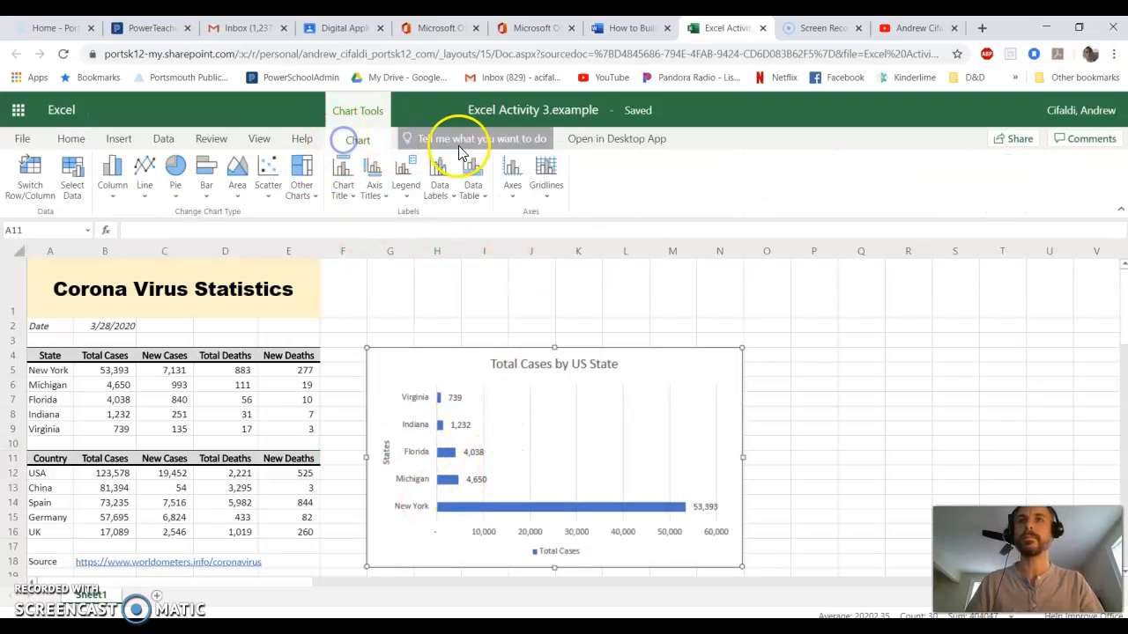
click(452, 200)
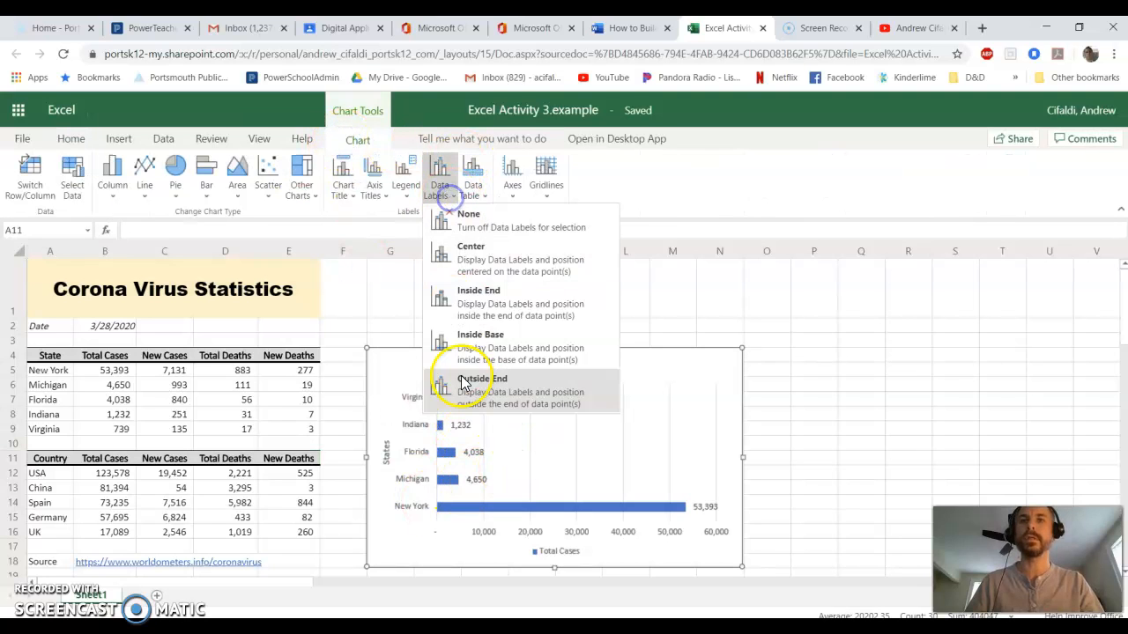
click(722, 305)
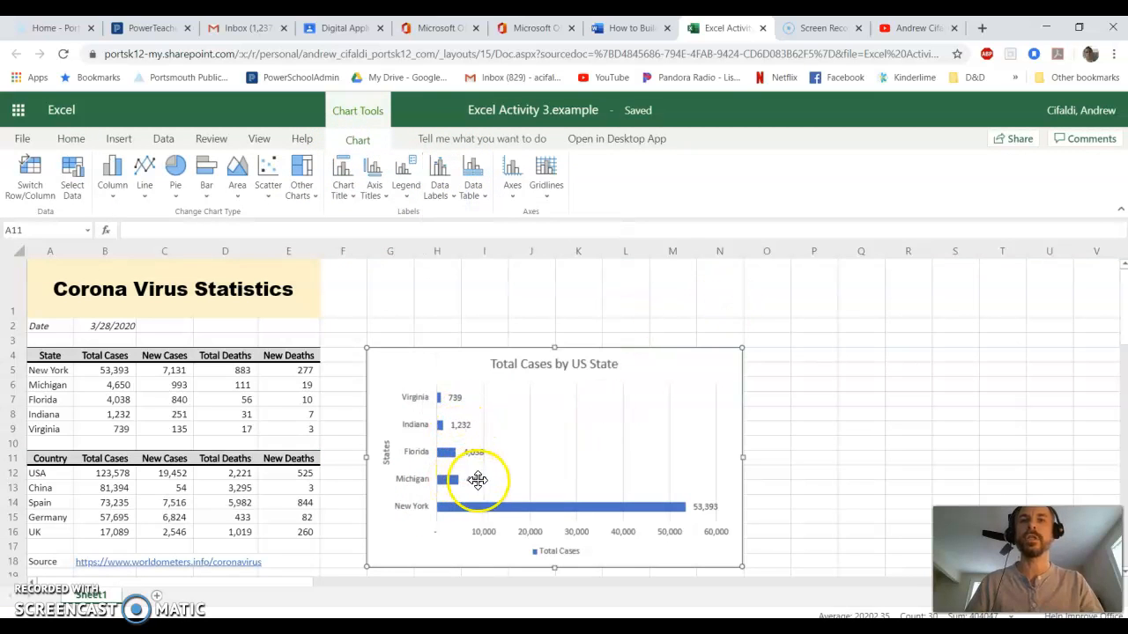